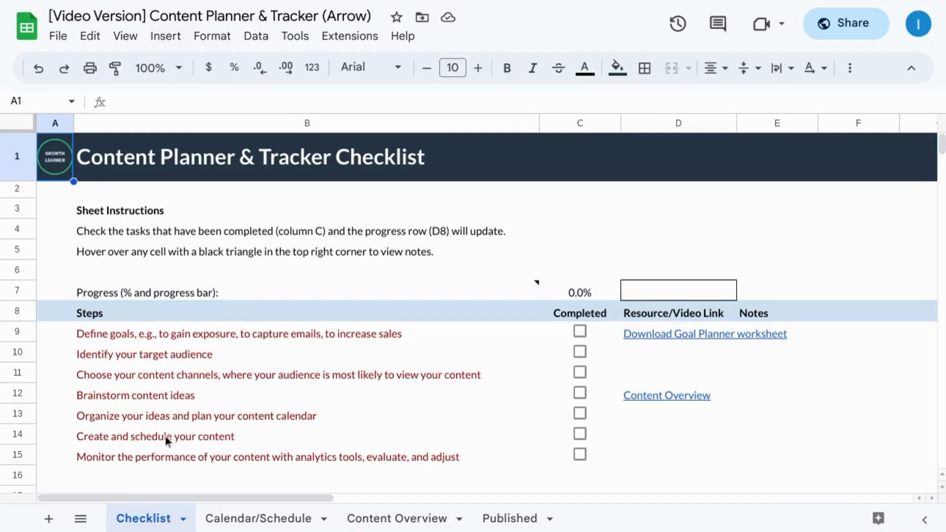
Step: Look through the Calendar/Schedule, Content Overview and Published sheets of the content planner
click(221, 523)
click(394, 523)
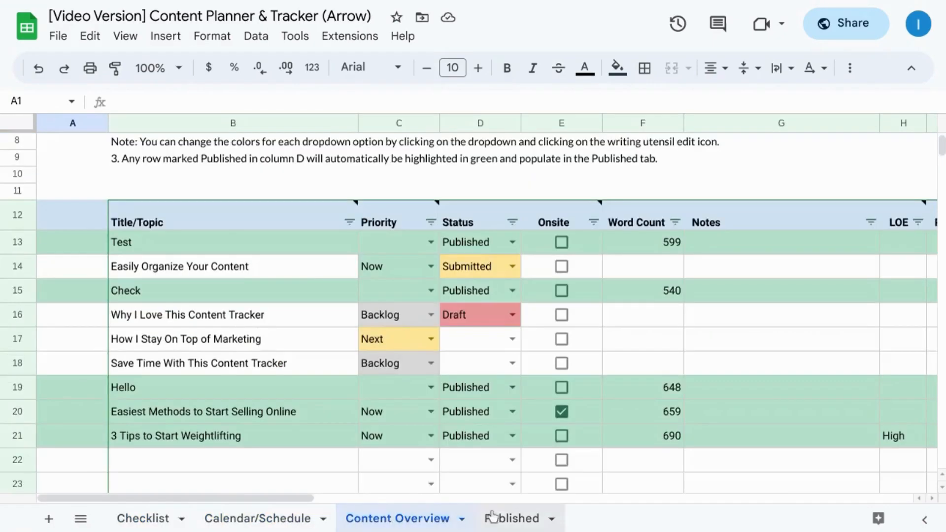
click(512, 520)
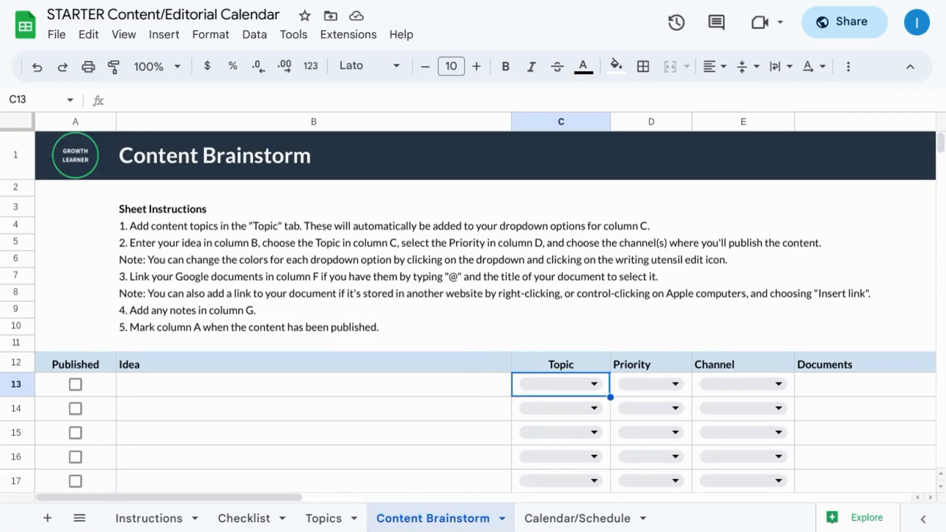
Step: On the Topics sheet, enter the topics Exercise & Workouts, Diet and Sleep in cells B7 to B9
click(325, 0)
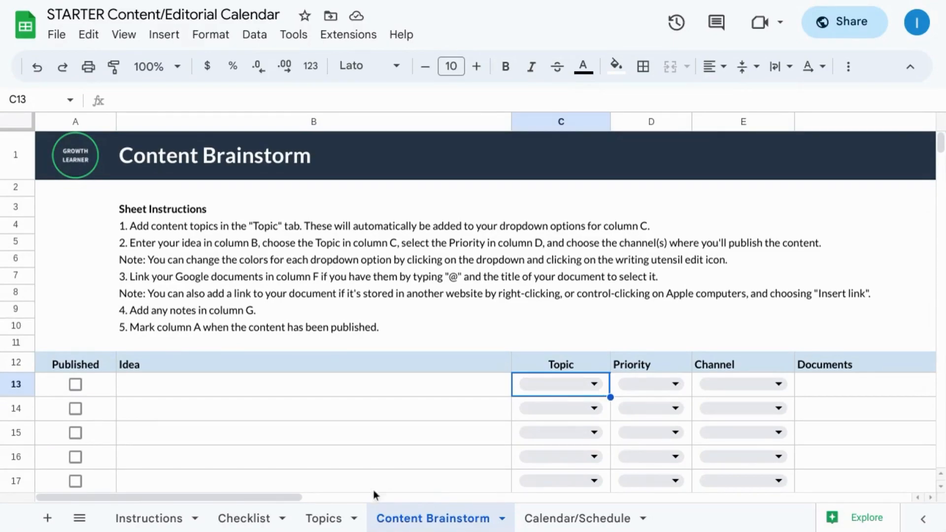
click(326, 519)
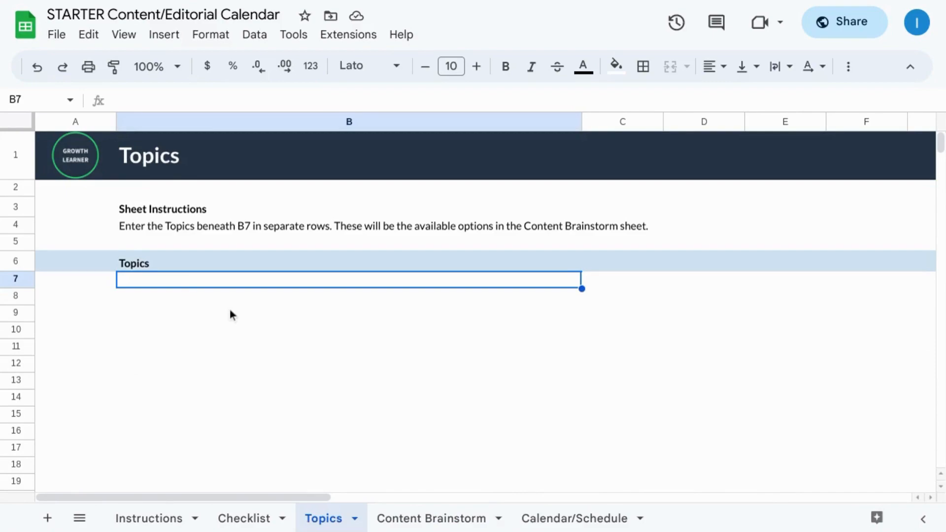
text(Exercise & Workouts)
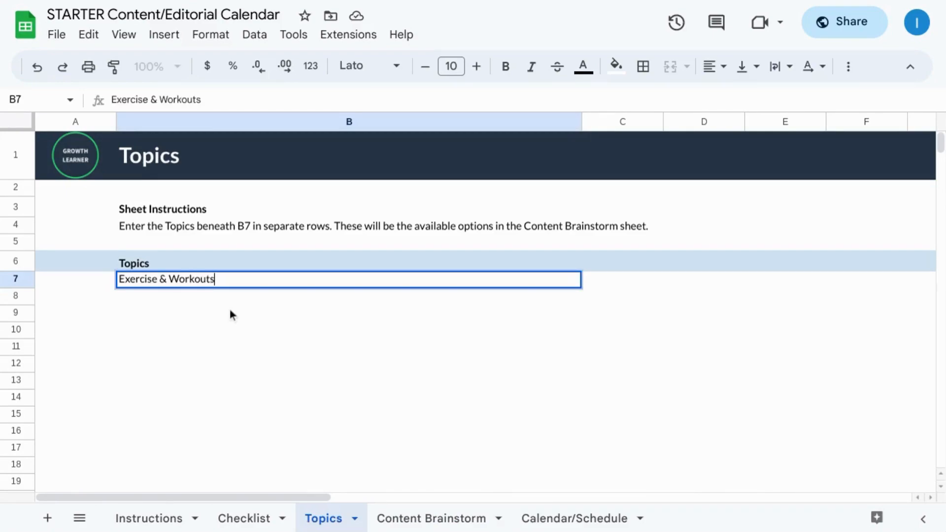
key(Return)
text(Diet)
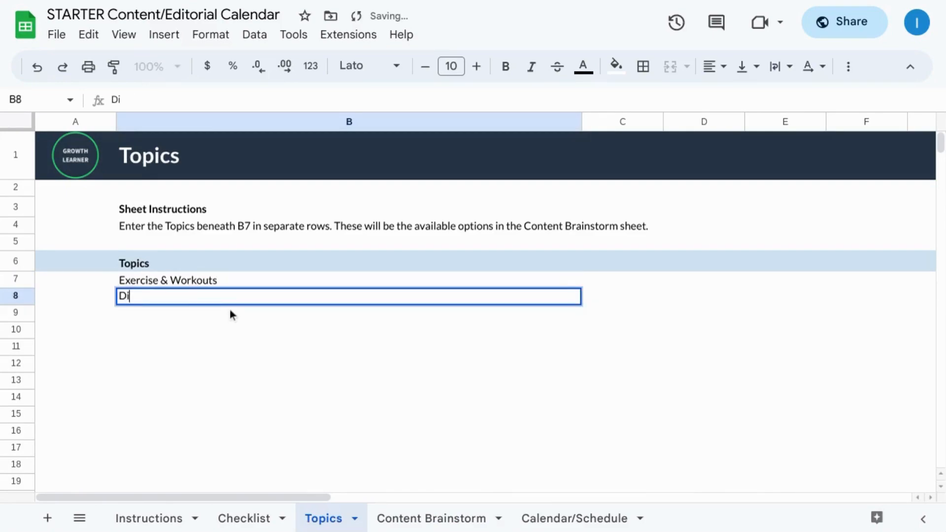
key(Return)
text(Sleep)
key(Return)
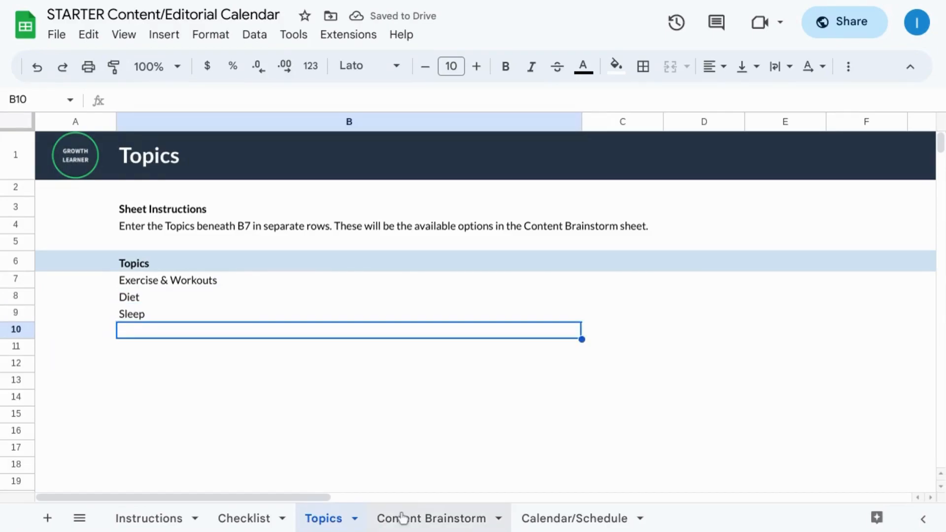
Step: Review the Topic, Priority and Channel dropdown options for the first ideas on the Content Brainstorm sheet
click(424, 517)
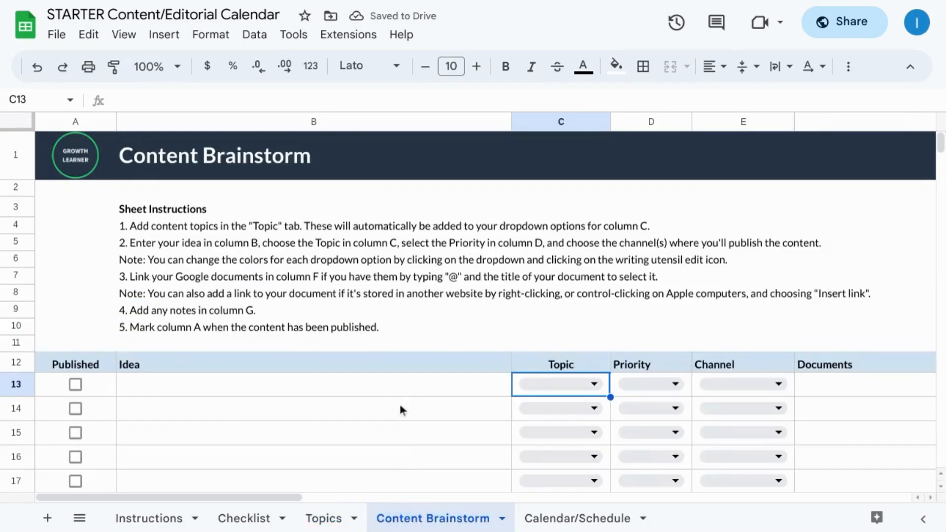
click(595, 389)
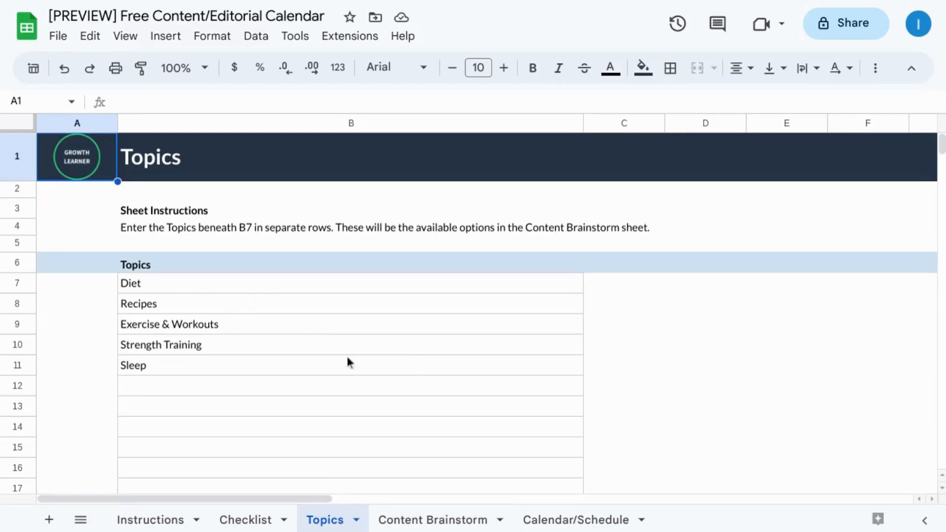
click(433, 518)
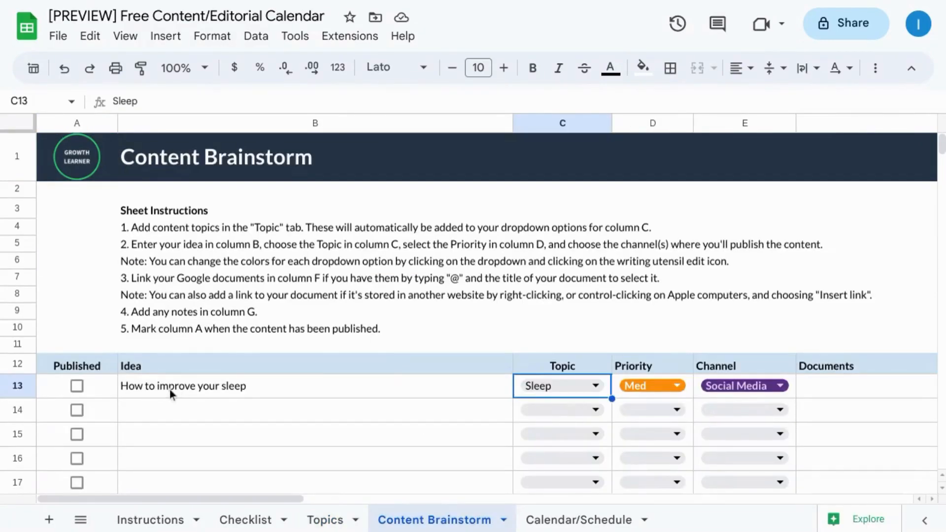
click(597, 386)
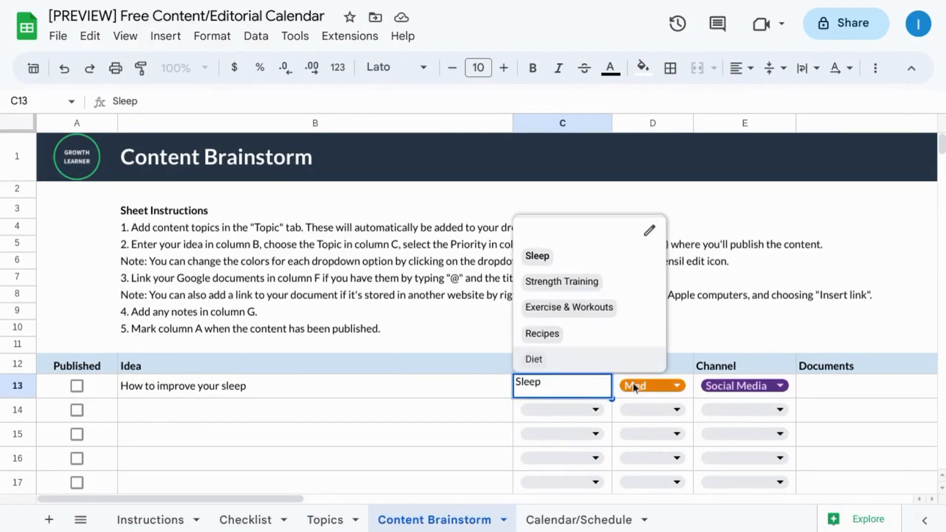
click(676, 386)
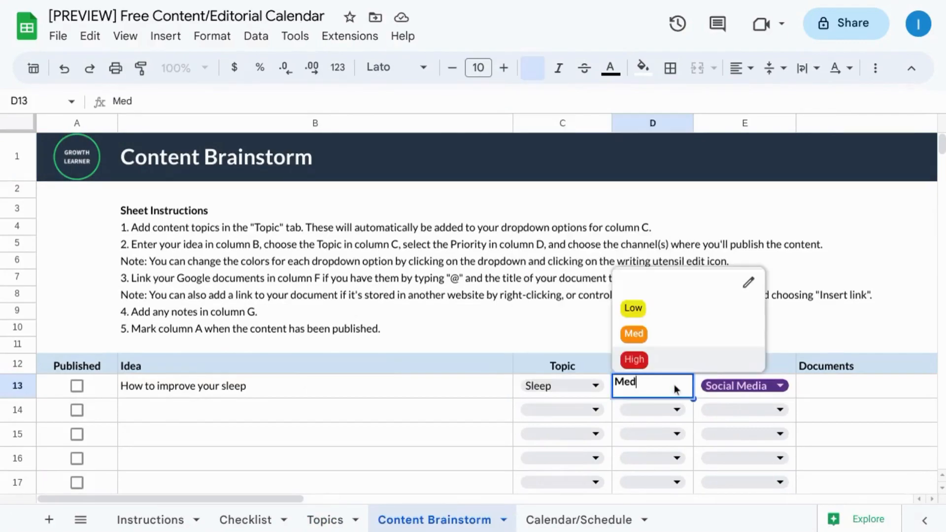
click(798, 391)
click(783, 392)
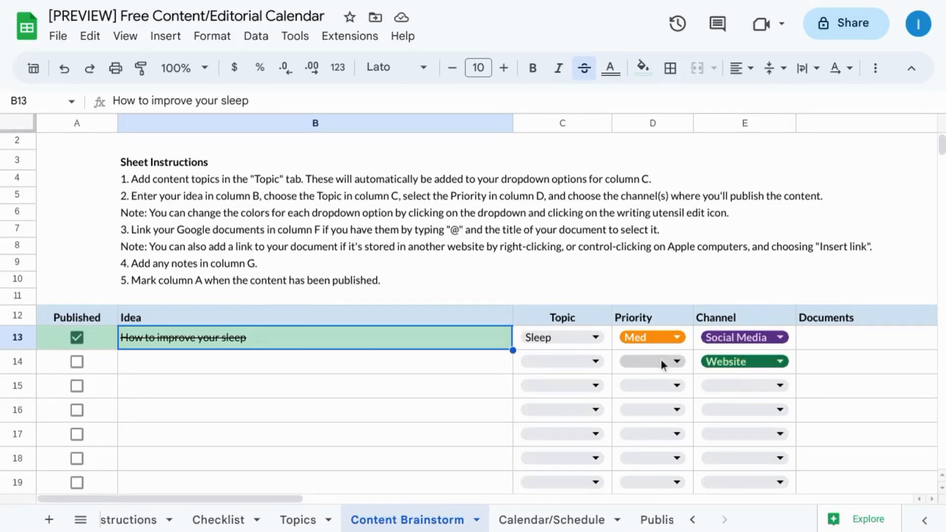
click(788, 365)
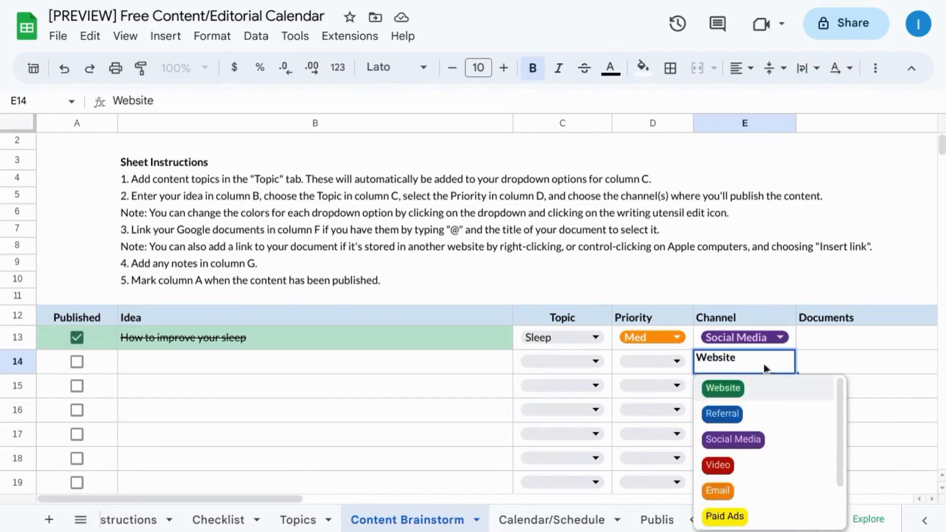
click(471, 354)
Step: Merge rows 13 and 14 separately in the Idea, Topic and Priority columns for the sleep idea
drag(484, 338, 485, 360)
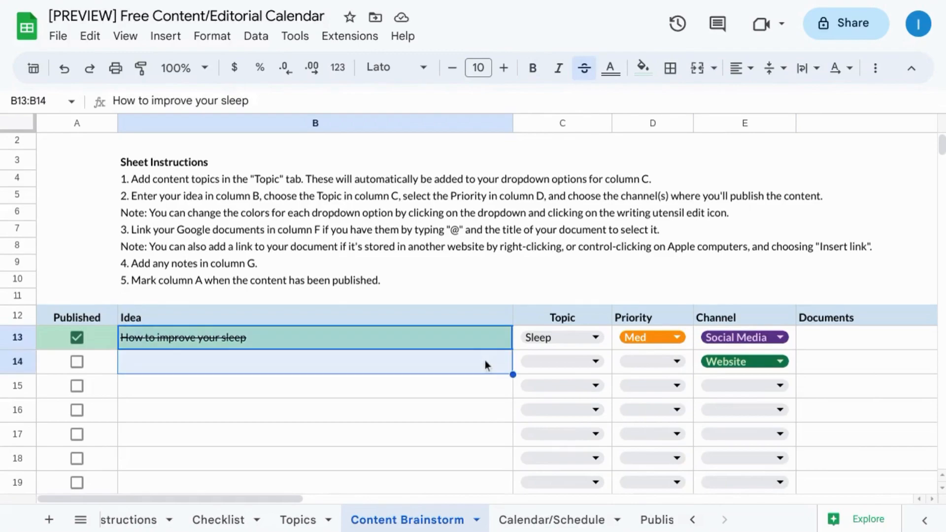
click(699, 72)
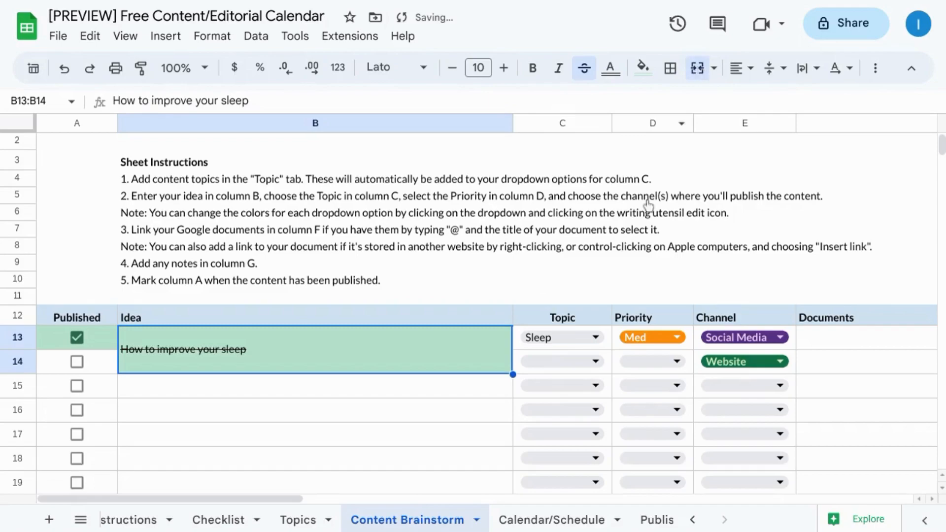
drag(611, 341, 610, 362)
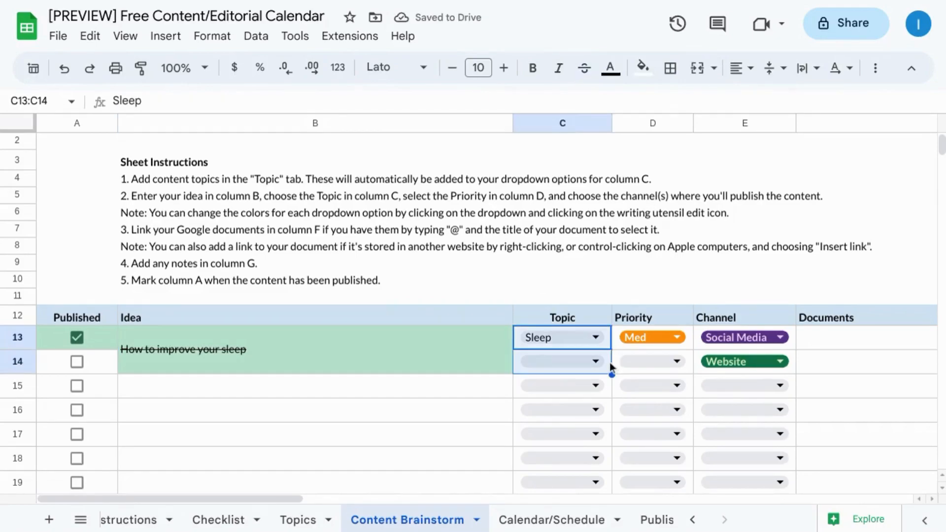
click(699, 71)
drag(690, 341, 689, 359)
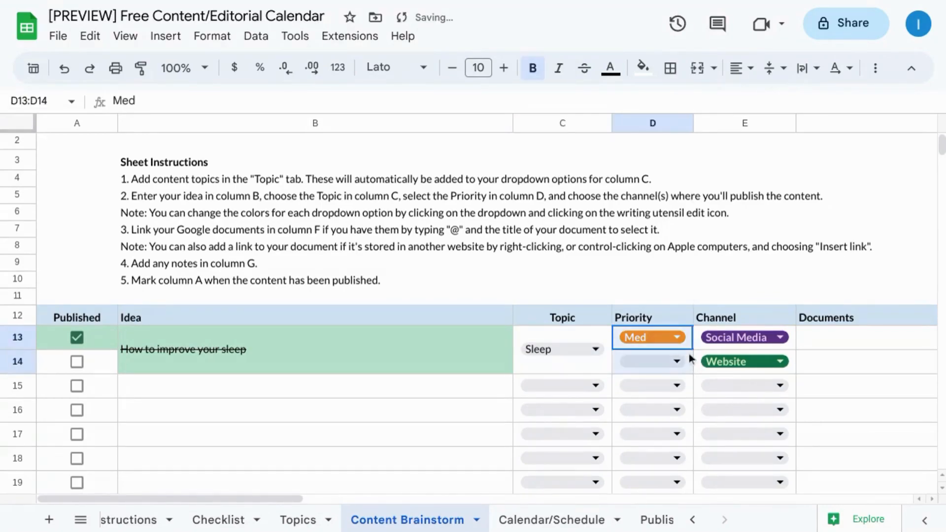
click(696, 78)
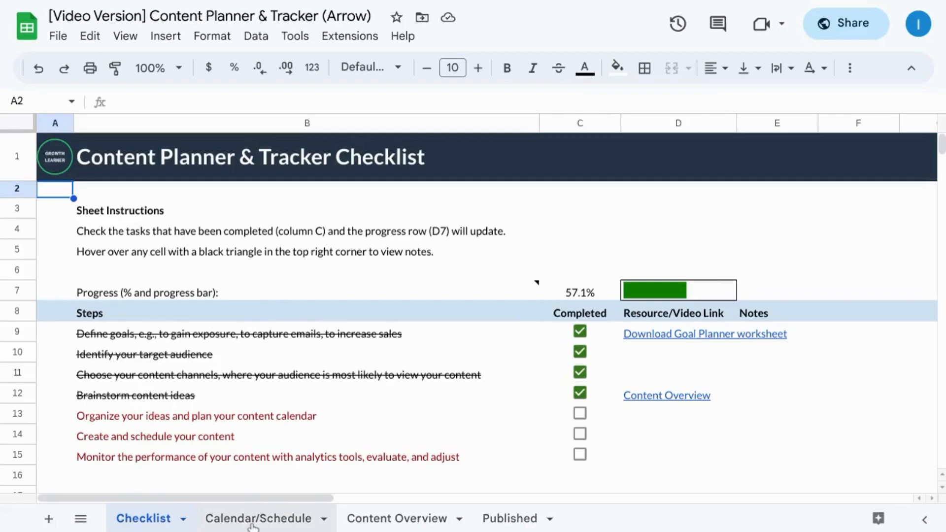
Step: Open the Calendar/Schedule sheet of the content planner and view the sheet actions available for duplicating it
click(252, 520)
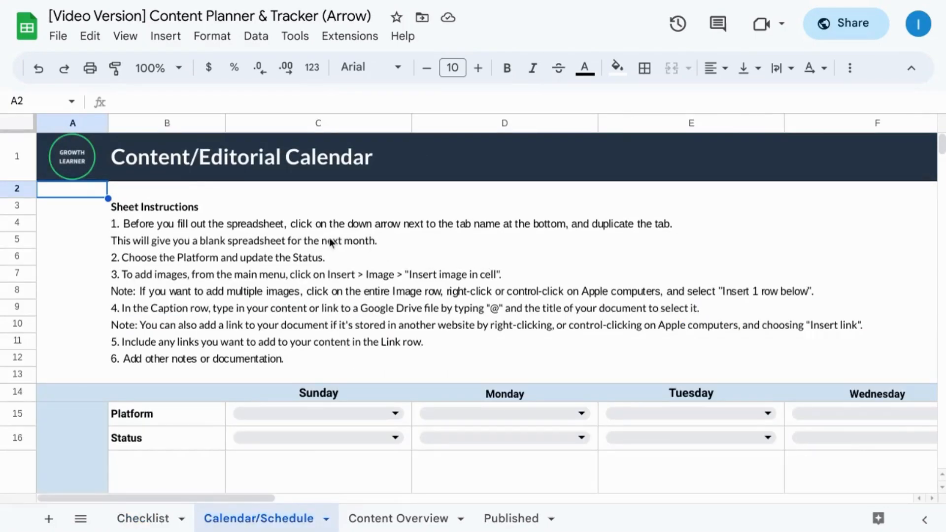
click(326, 520)
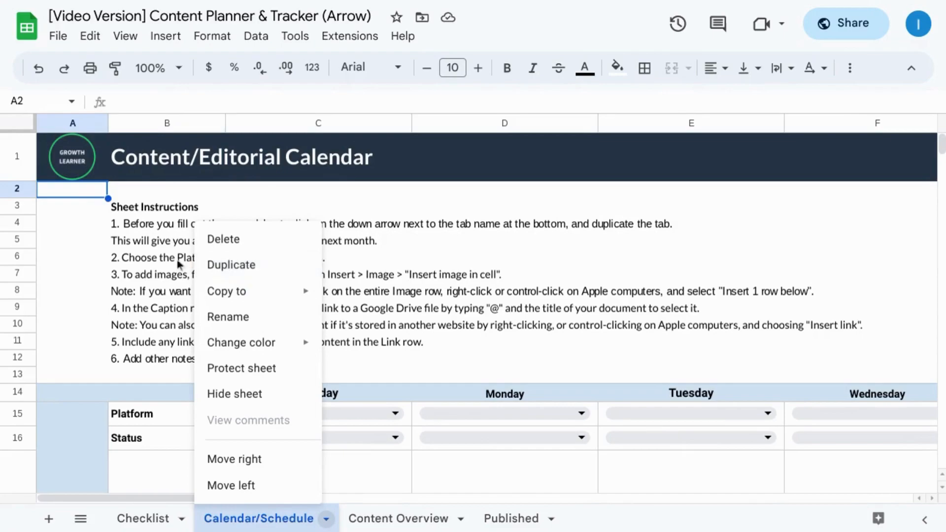
click(164, 255)
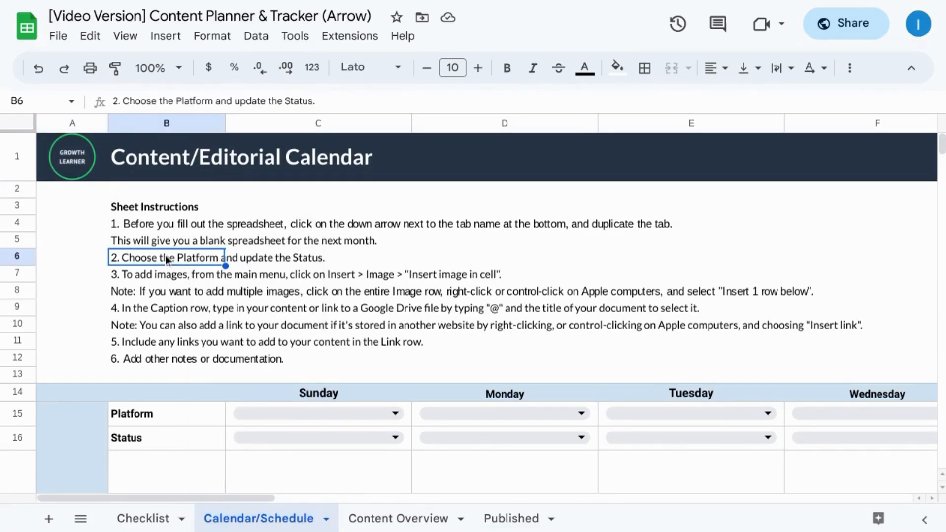
click(89, 190)
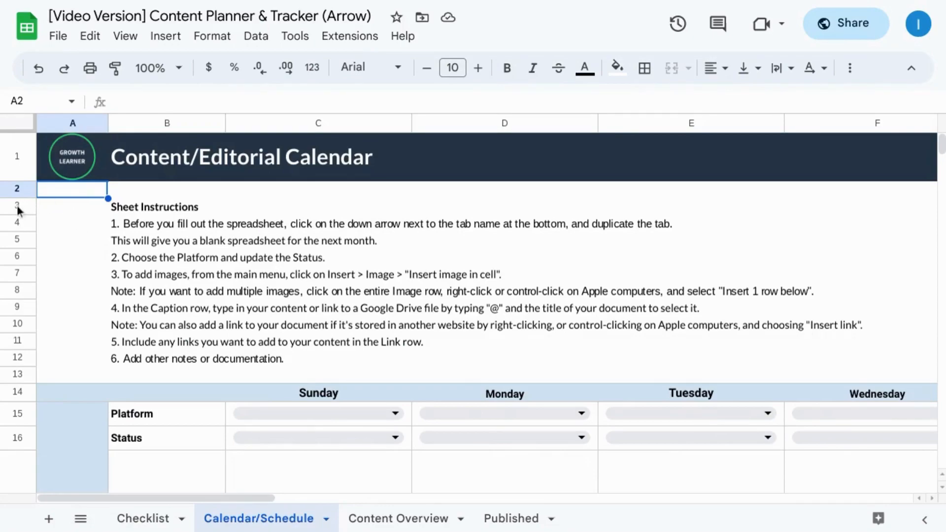
Step: Select instruction rows 3 to 12 on the calendar sheet and view the available row actions
drag(17, 210, 17, 358)
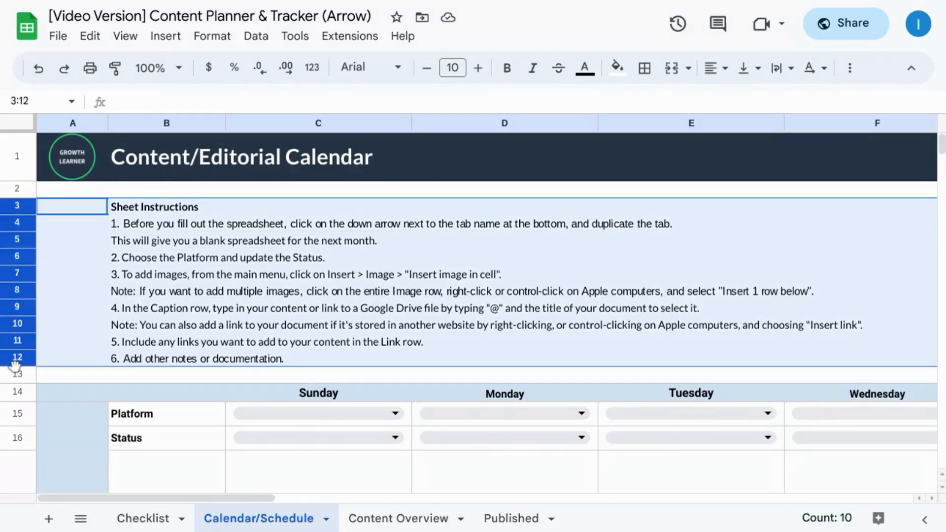
right_click(15, 302)
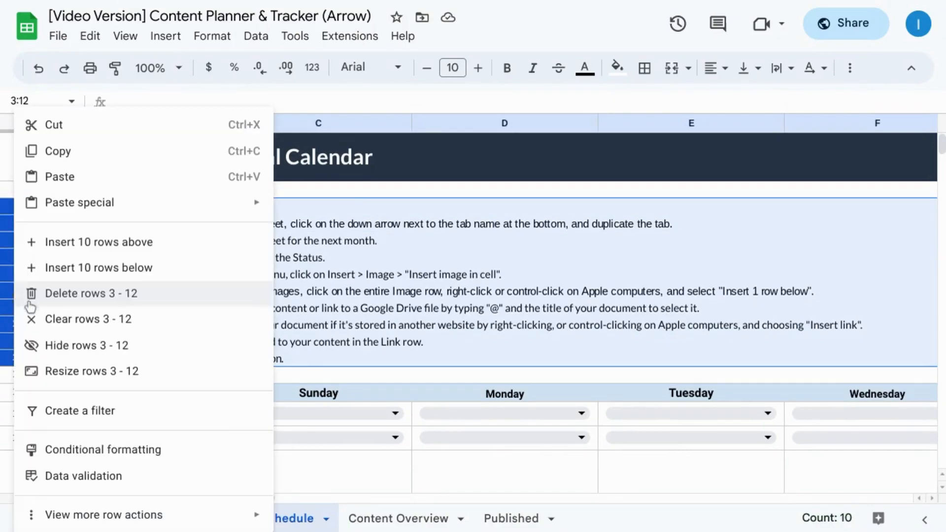
click(323, 271)
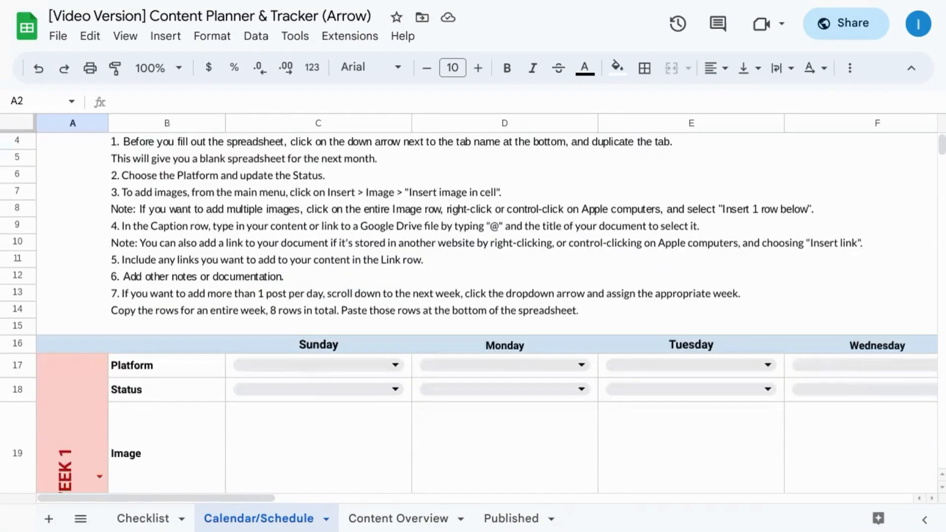
Step: Examine the calendar's weekly blocks, their content rows and the Sunday to Saturday columns
scroll(473, 315, down, 5)
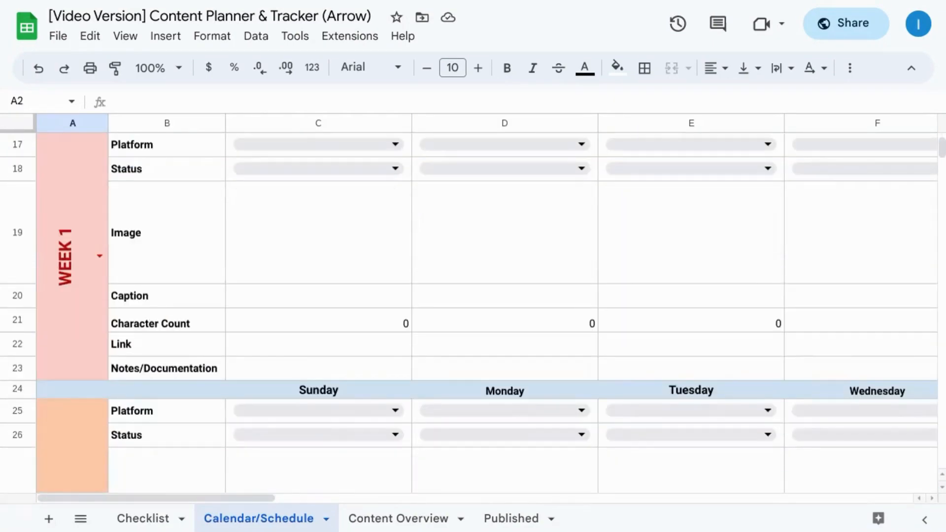
scroll(473, 315, down, 9)
scroll(474, 316, up, 5)
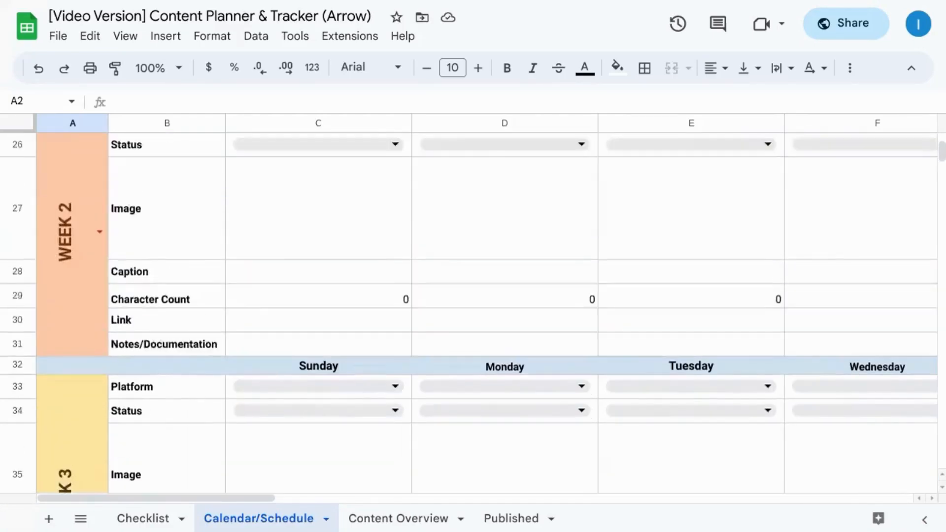
scroll(312, 290, up, 8)
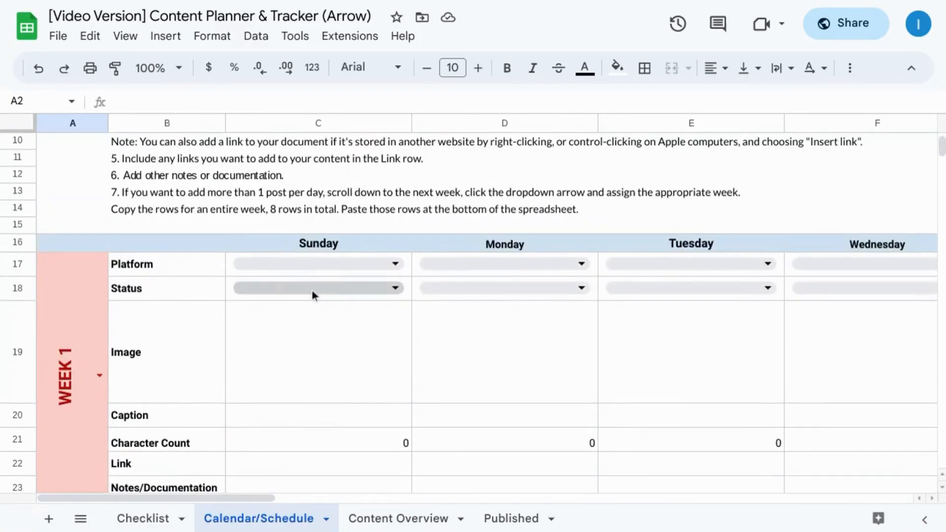
scroll(277, 297, right, 10)
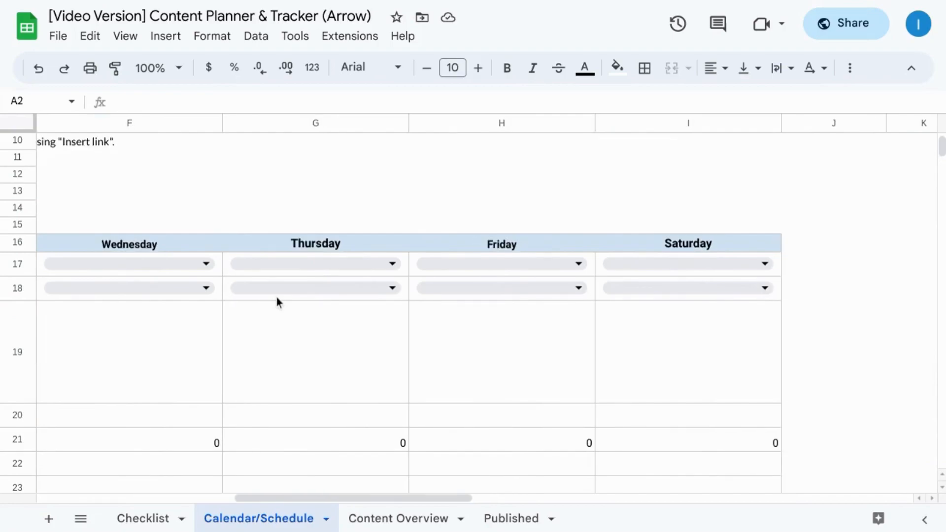
scroll(276, 297, left, 10)
scroll(235, 294, down, 1)
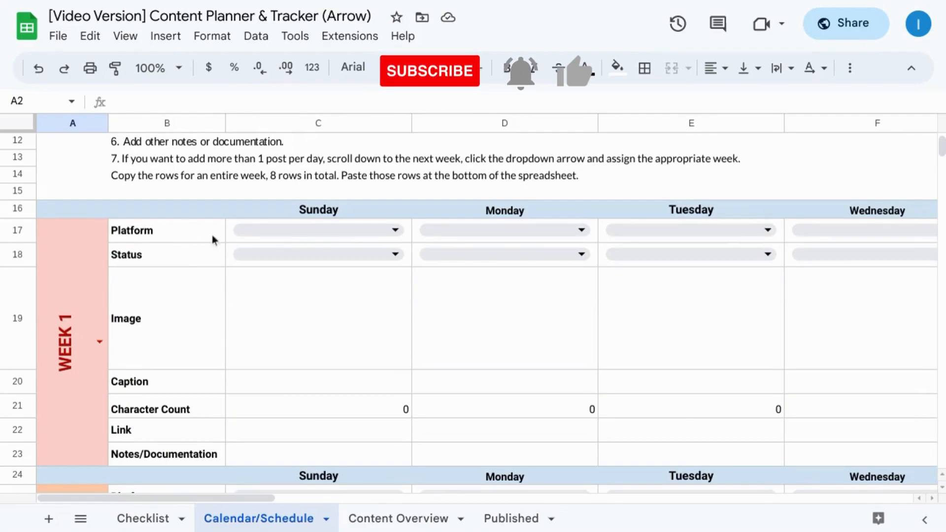
Step: Set the Week 1 Sunday platform to Instagram and check the Status options for that day
click(323, 230)
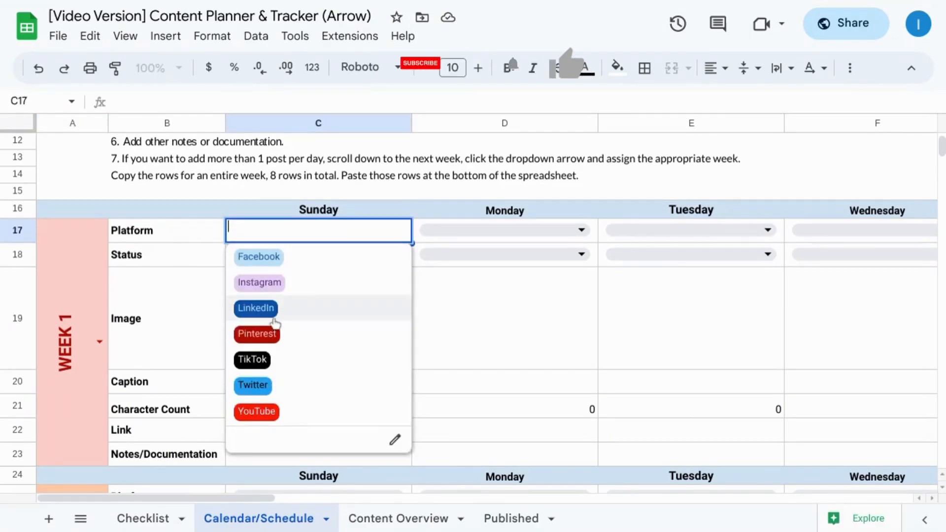
click(271, 285)
click(302, 255)
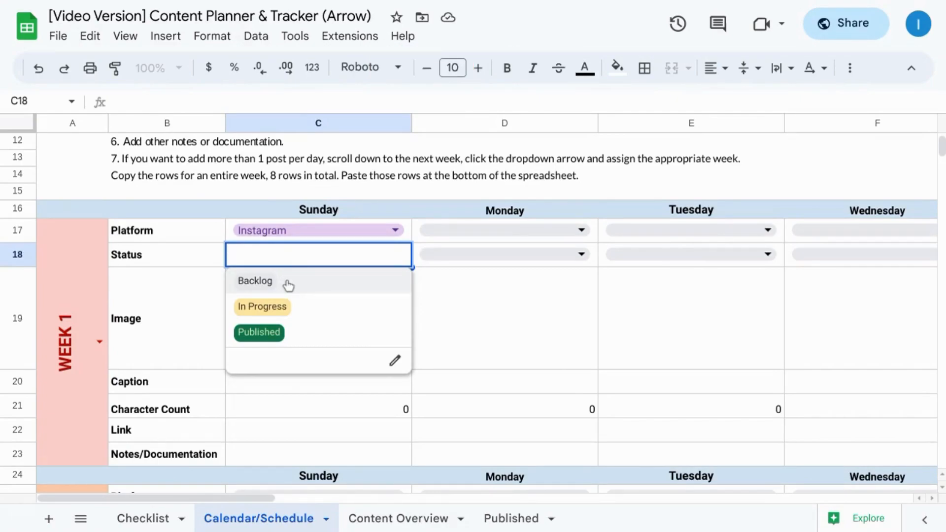
click(437, 280)
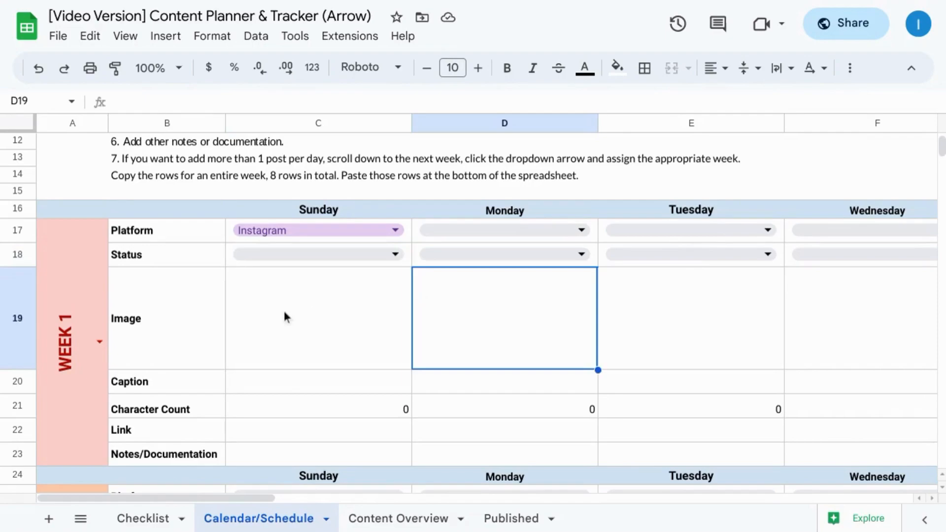
Step: Insert the analytics views screenshot from recent Google Drive files into the Week 1 Sunday Image cell
click(266, 316)
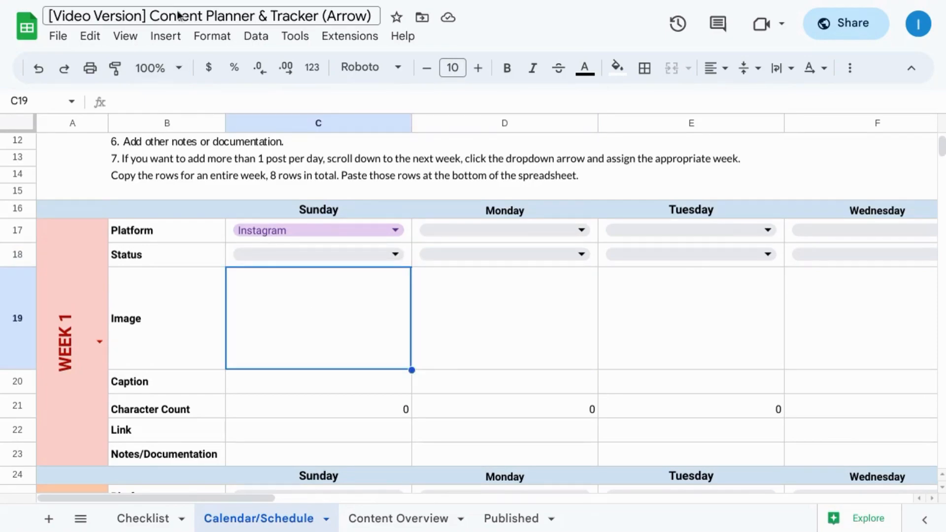
click(165, 40)
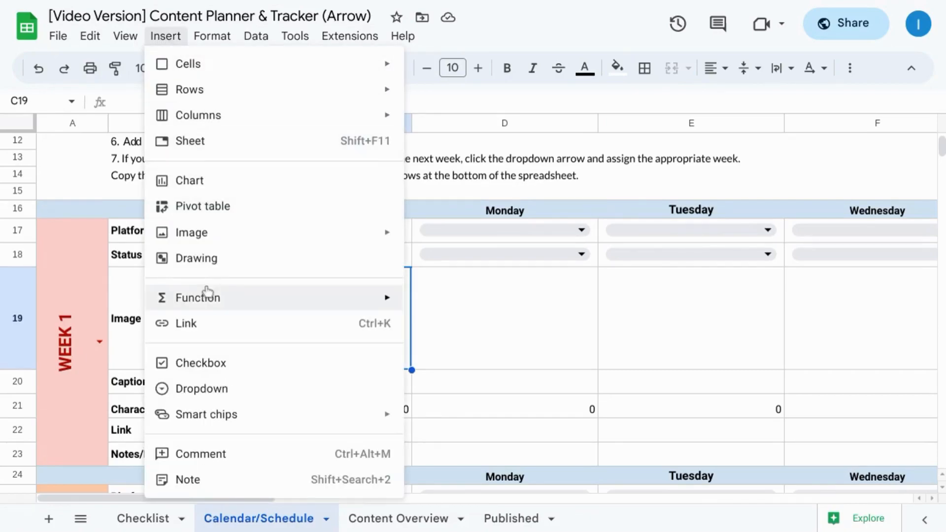
mouse_move(207, 241)
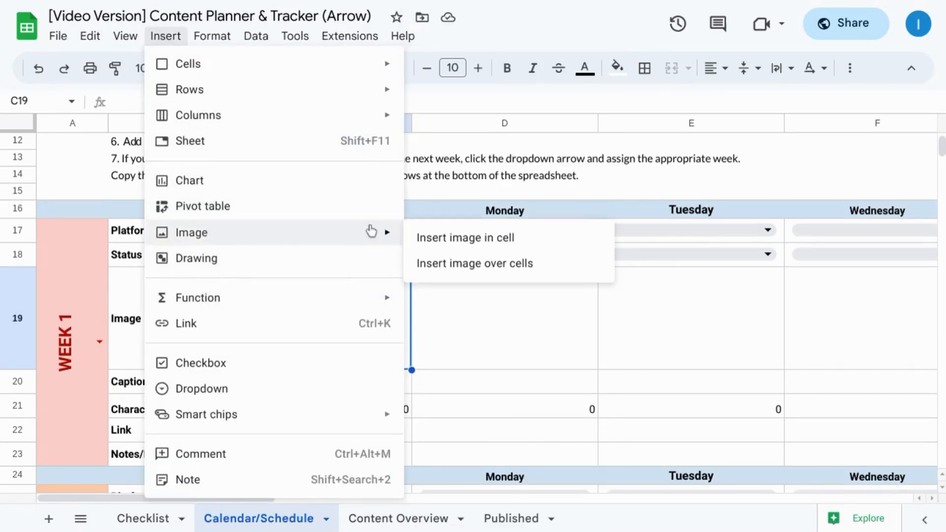
click(474, 241)
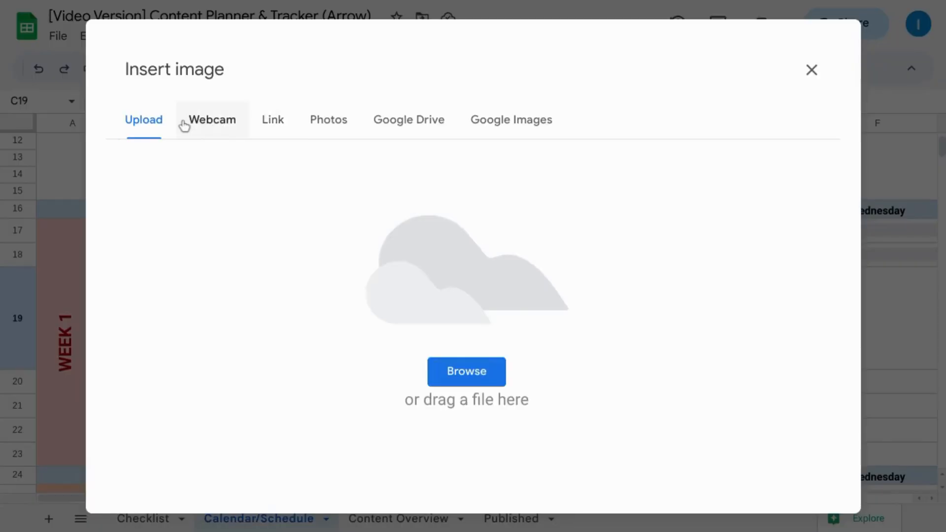
click(403, 121)
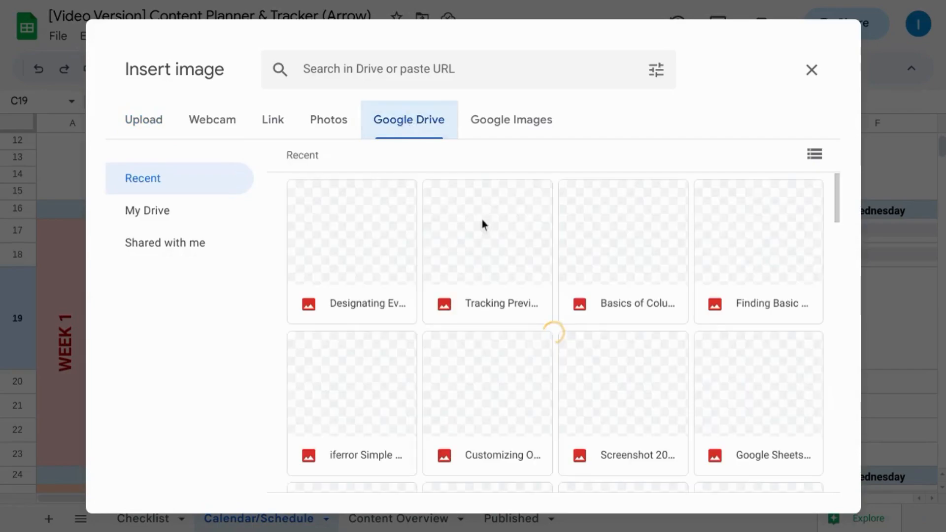
double_click(623, 364)
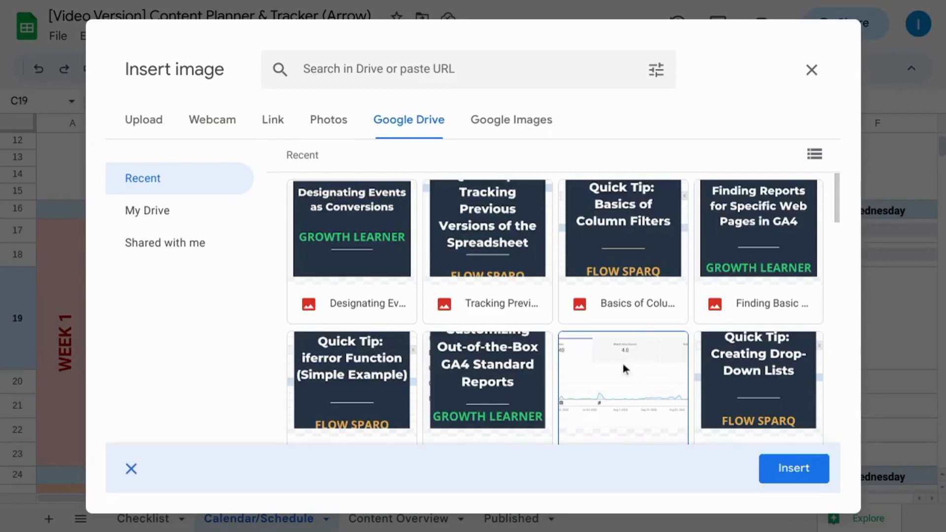
scroll(306, 276, down, 1)
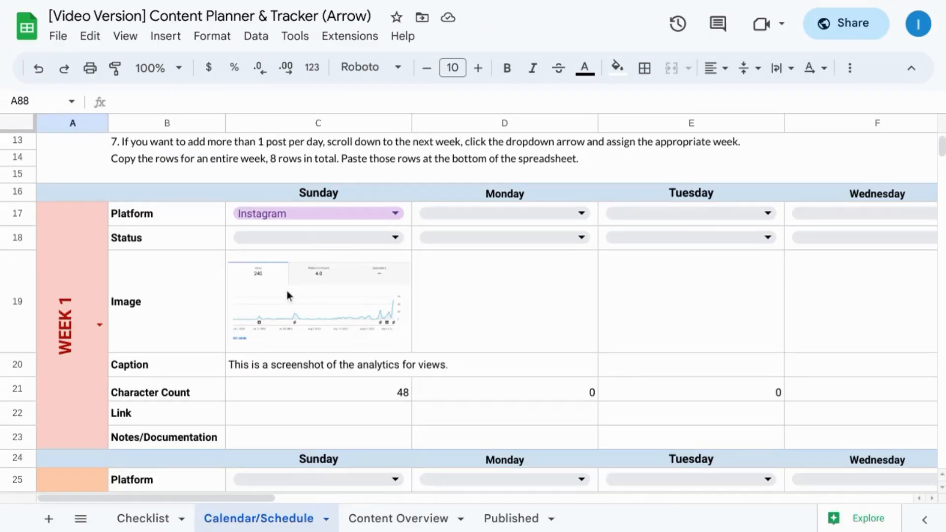
Step: Insert a blank row below the Week 1 Image row and undo that insertion
right_click(16, 294)
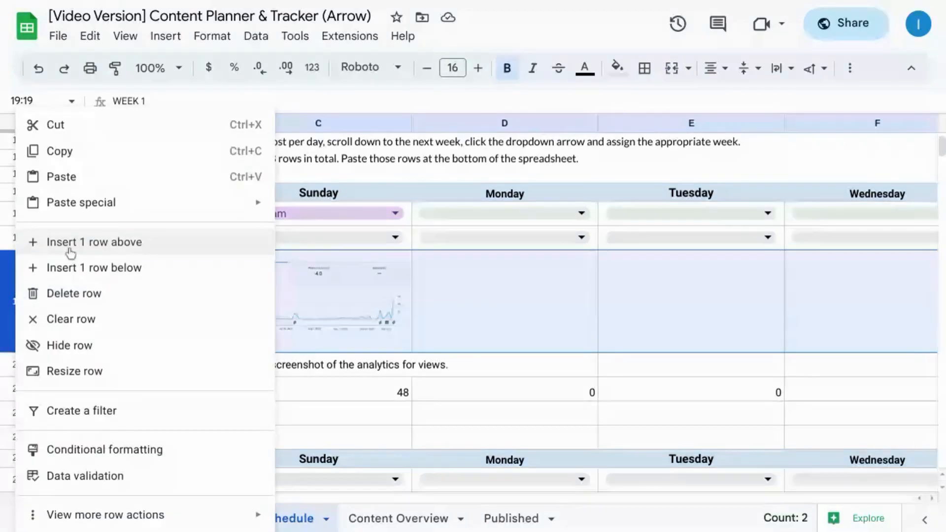
click(128, 269)
click(311, 395)
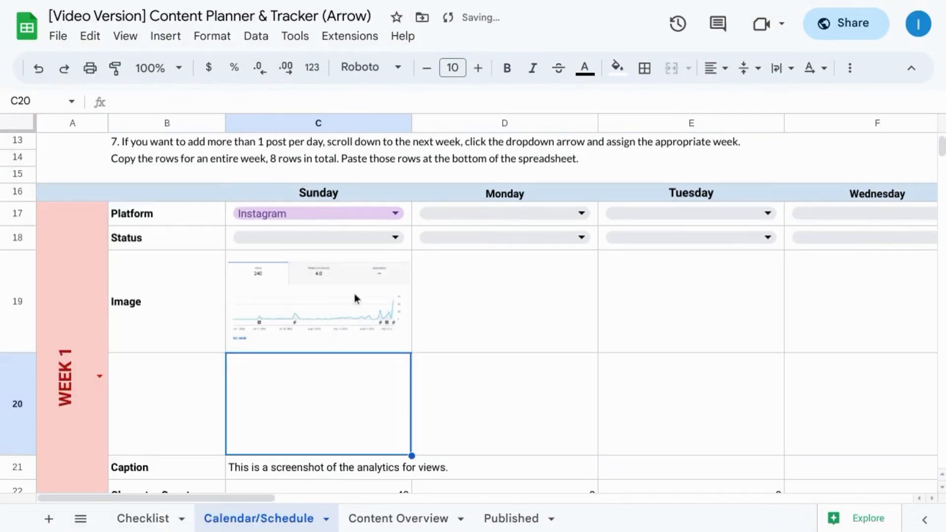
key(ctrl+z)
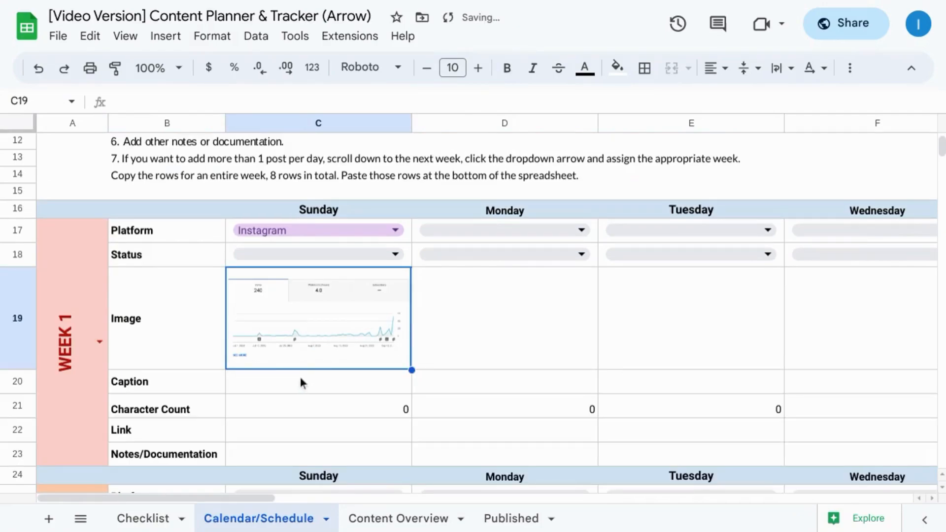
Step: Enter the Week 1 Sunday caption "This is a screenshot of the analytics for views."
click(301, 382)
text(This is a screenshot of the analytics for views.)
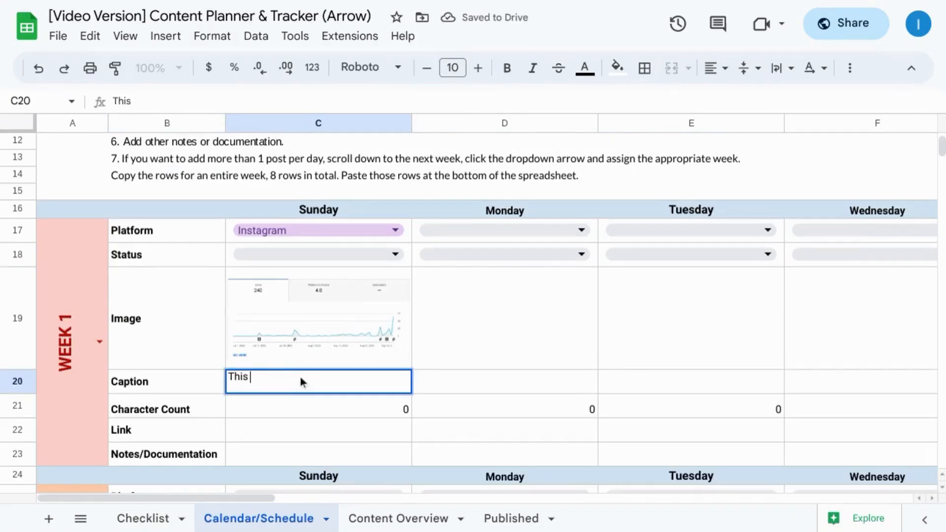
key(Return)
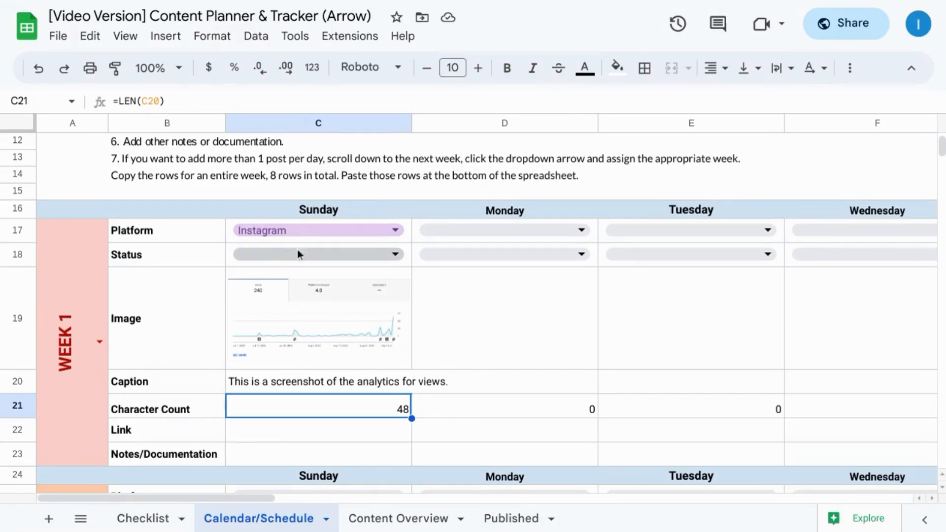
Step: Reassign the Week 2 block in rows 25 to 31 to WEEK 1
scroll(226, 336, down, 3)
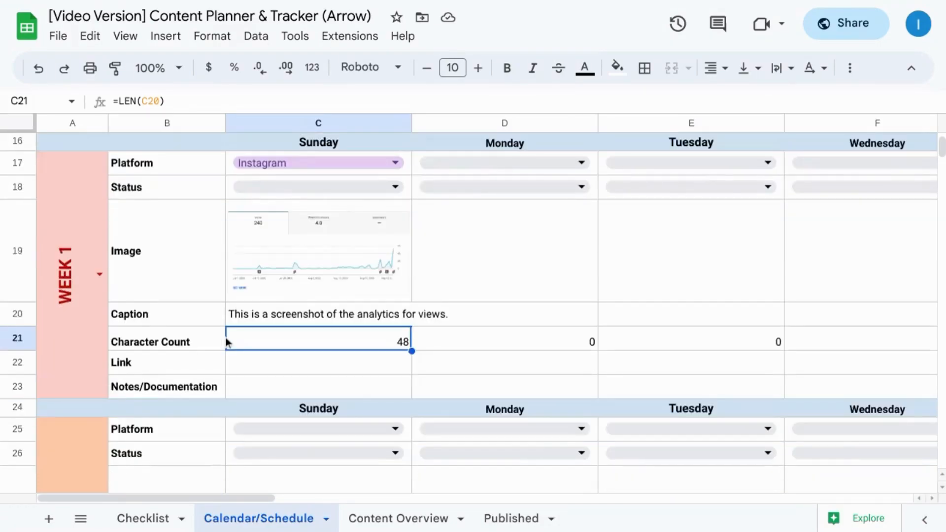
scroll(226, 339, down, 3)
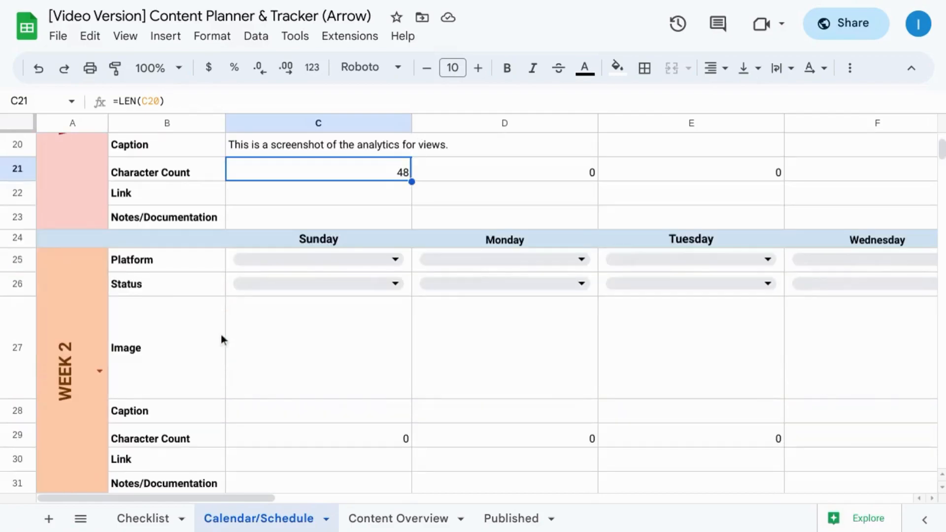
double_click(101, 371)
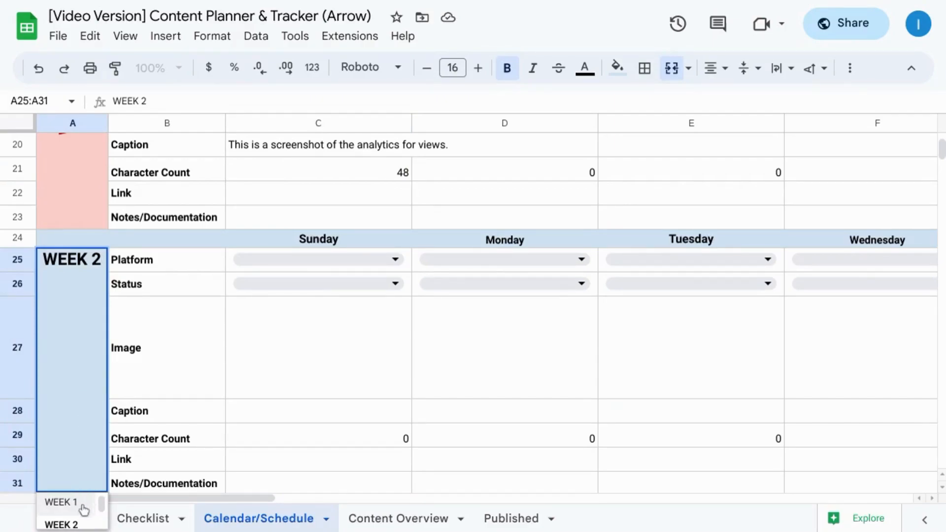
scroll(93, 319, down, 2)
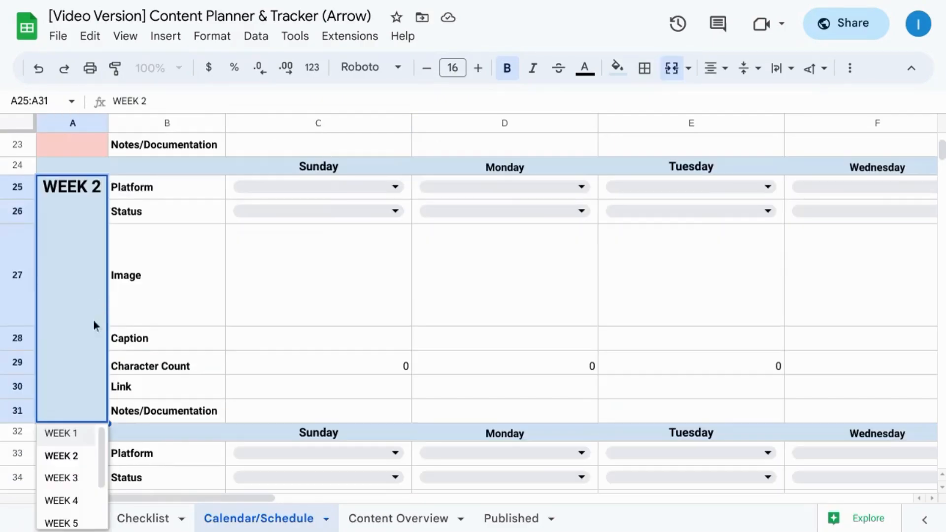
click(67, 443)
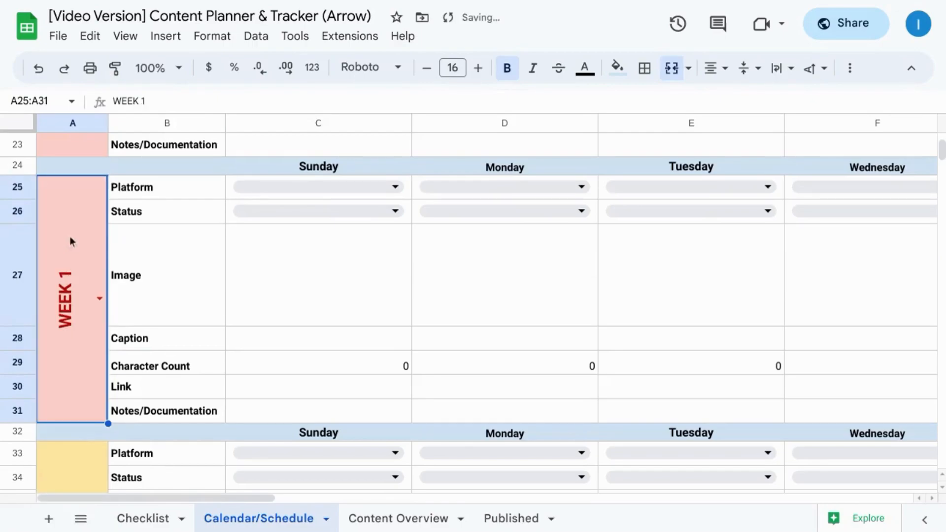
Step: Set the Sunday platform of the second Week 1 block to Instagram and open that block's week options
scroll(165, 293, up, 3)
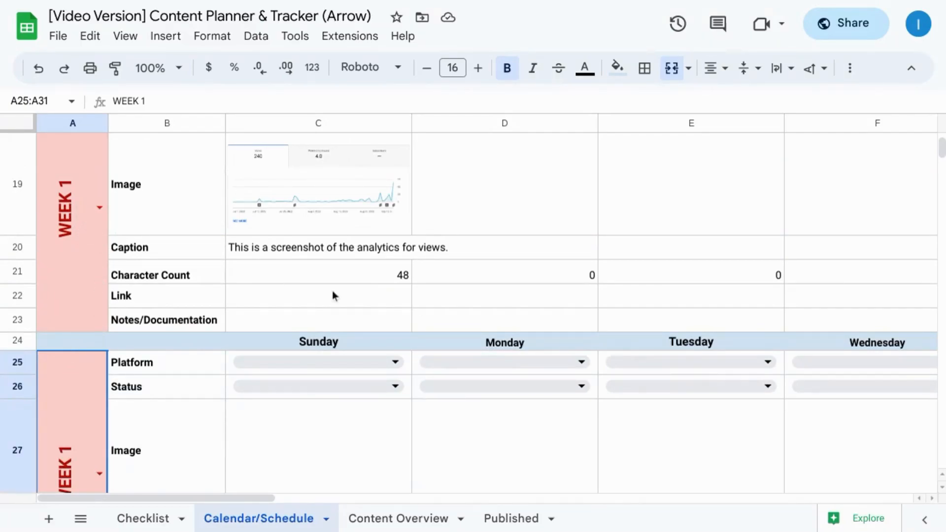
scroll(335, 294, up, 1)
scroll(335, 294, down, 3)
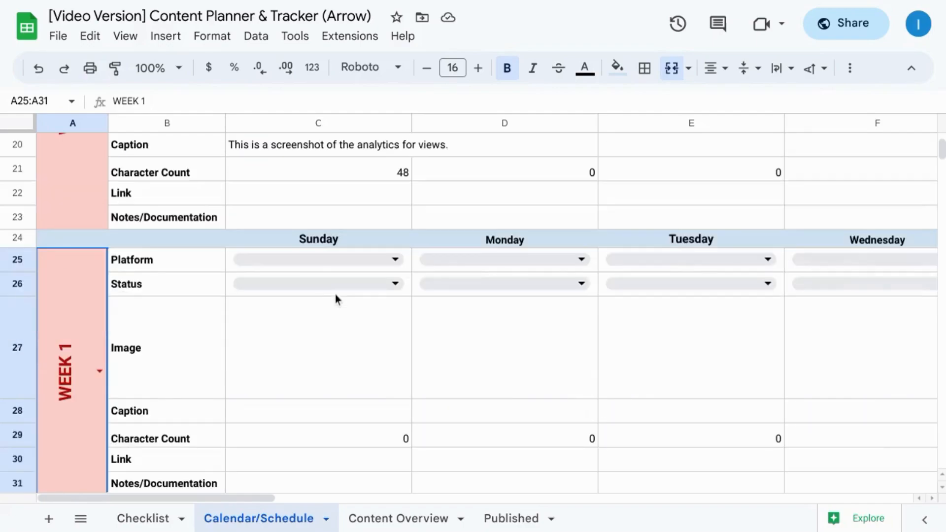
click(375, 258)
click(280, 313)
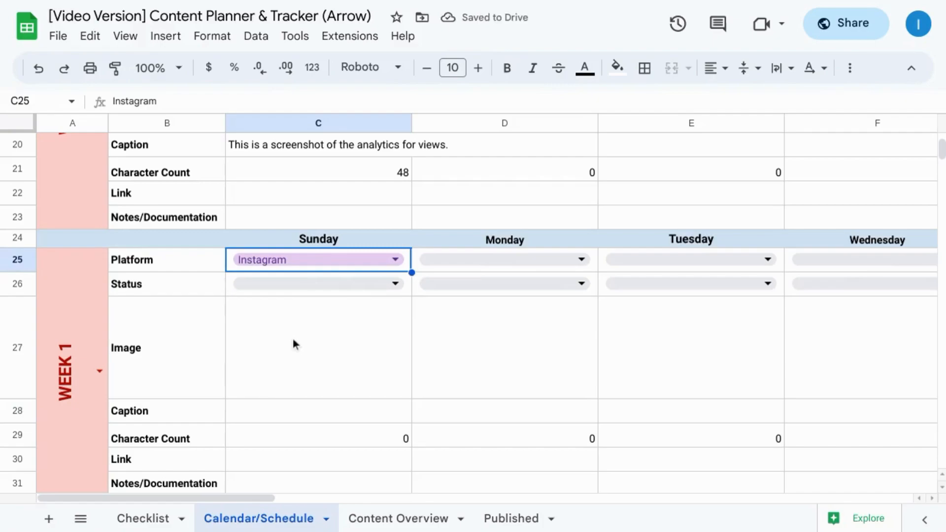
scroll(292, 338, up, 3)
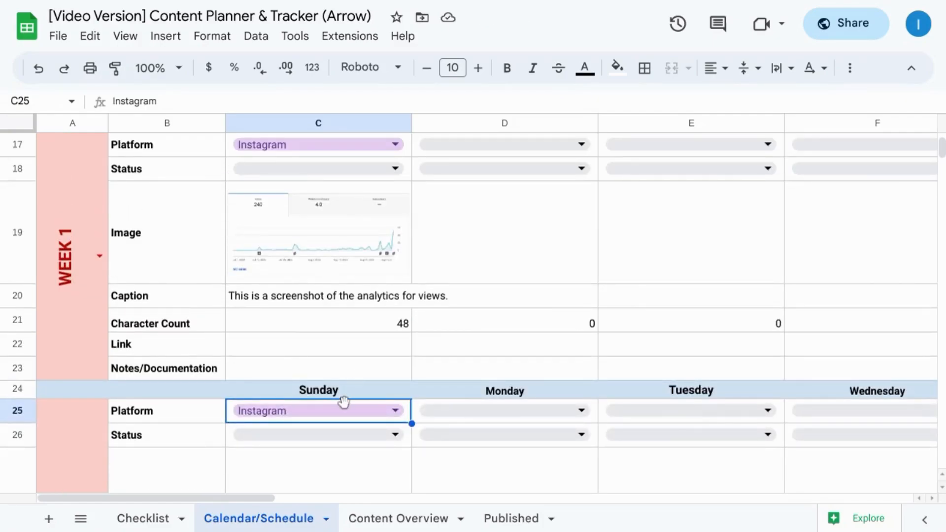
scroll(344, 401, down, 5)
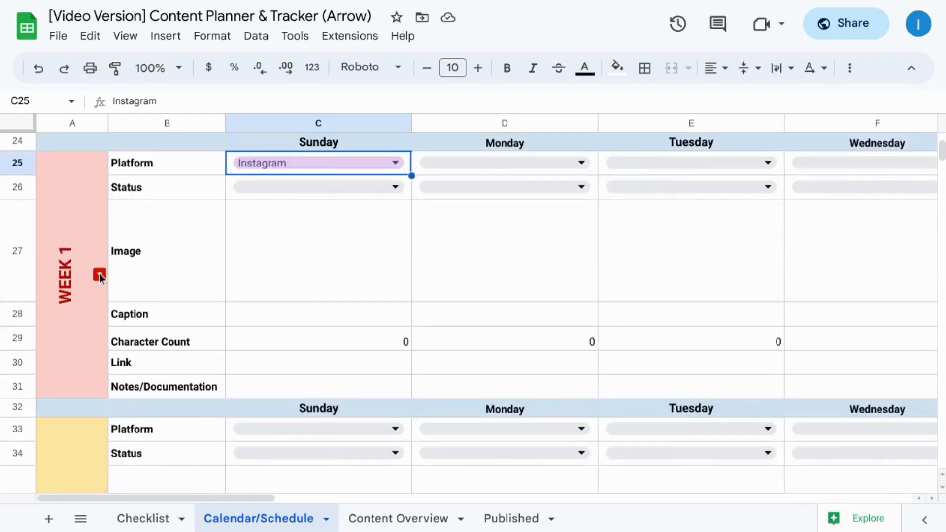
click(99, 274)
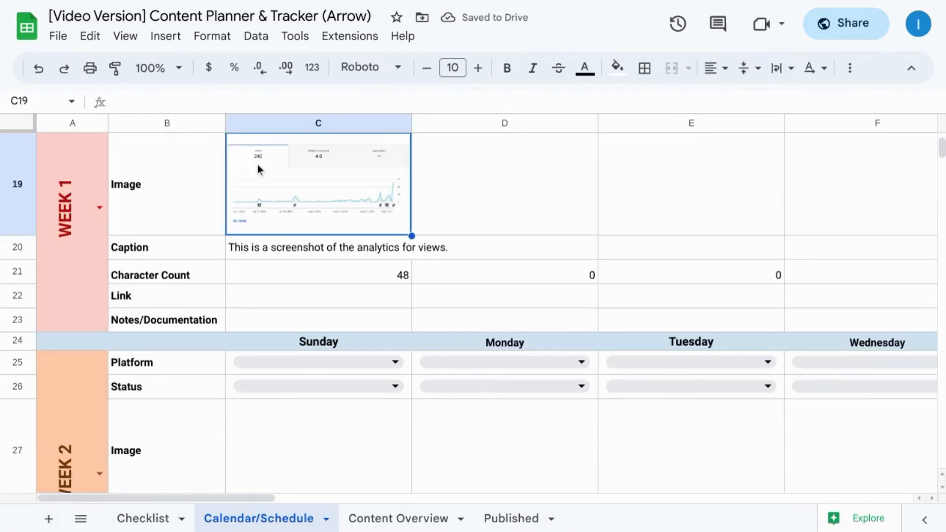
Step: Copy the last unassigned week block, rows 80 to 87, and paste it directly below starting at A88
scroll(263, 192, down, 5)
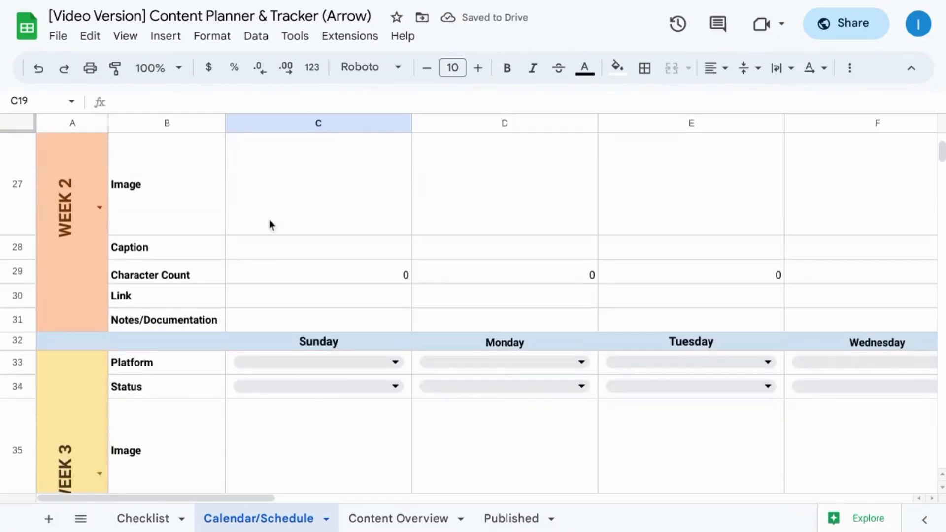
scroll(269, 220, down, 10)
scroll(269, 220, down, 9)
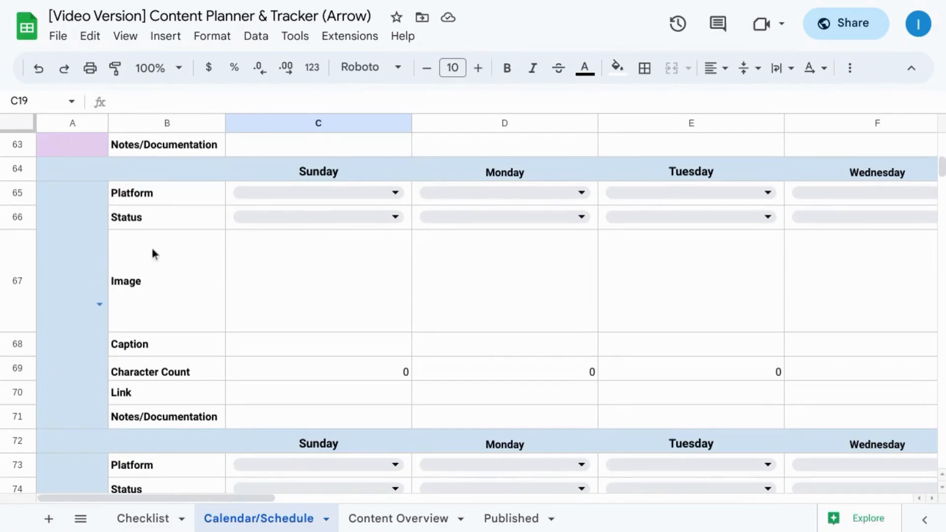
scroll(154, 253, down, 1)
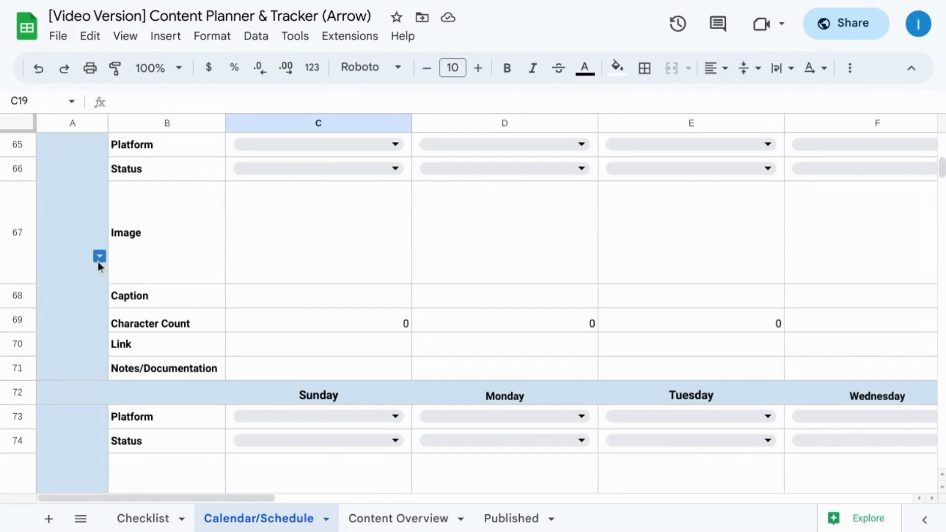
scroll(98, 261, down, 9)
scroll(97, 262, down, 2)
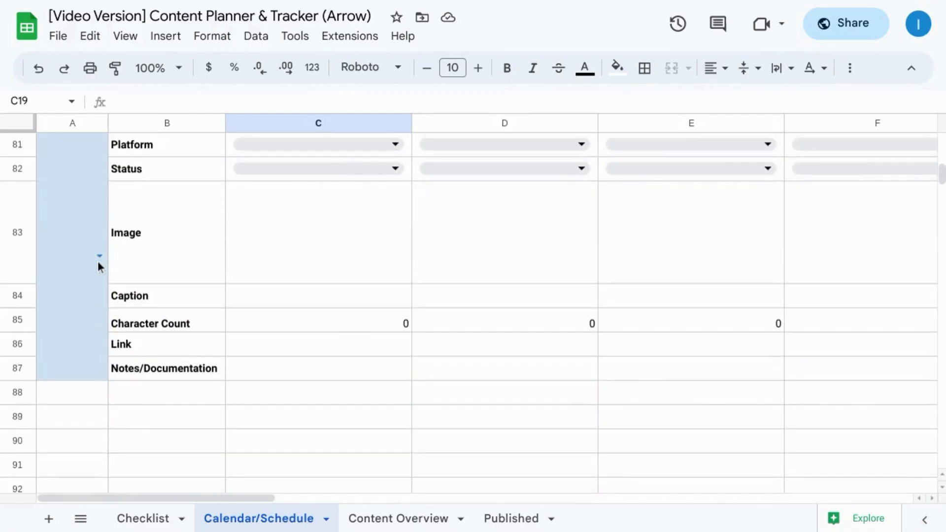
scroll(98, 261, up, 1)
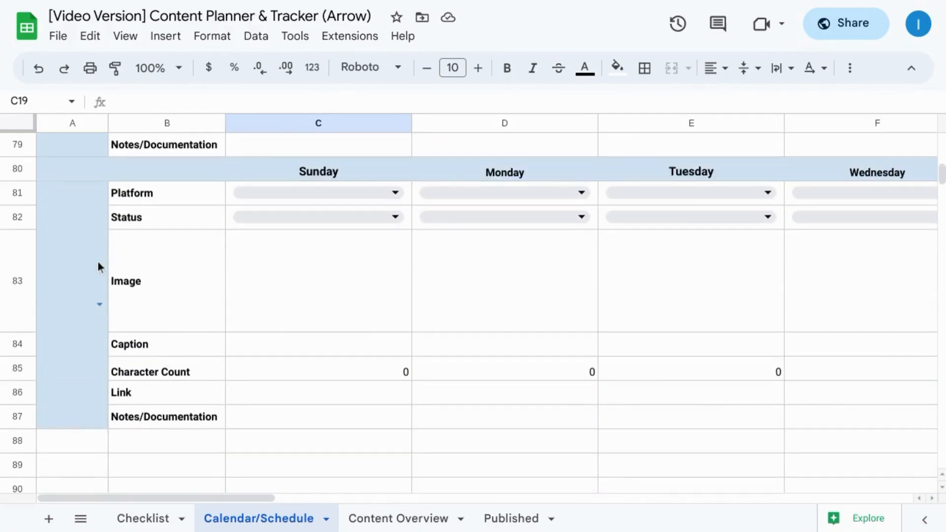
click(16, 171)
shift+click(18, 261)
drag(18, 285, 24, 417)
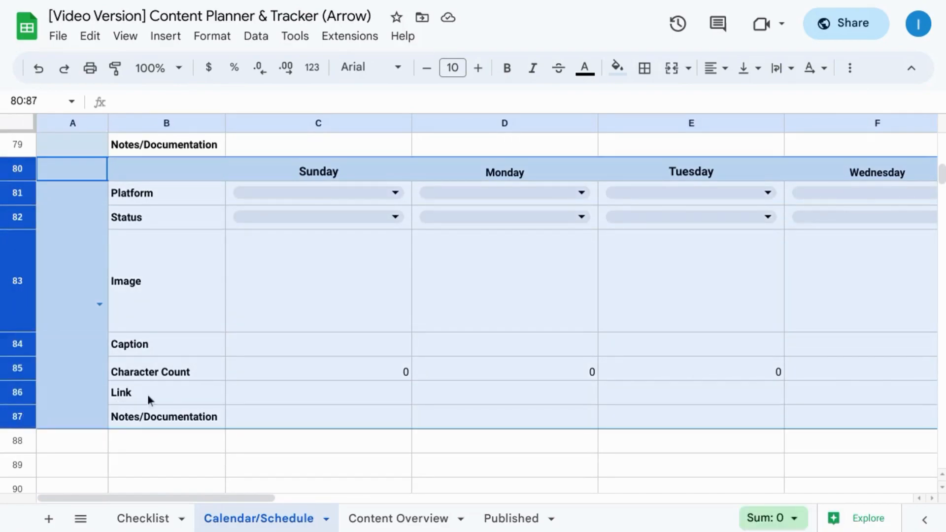
key(ctrl+c)
scroll(81, 412, down, 2)
click(44, 350)
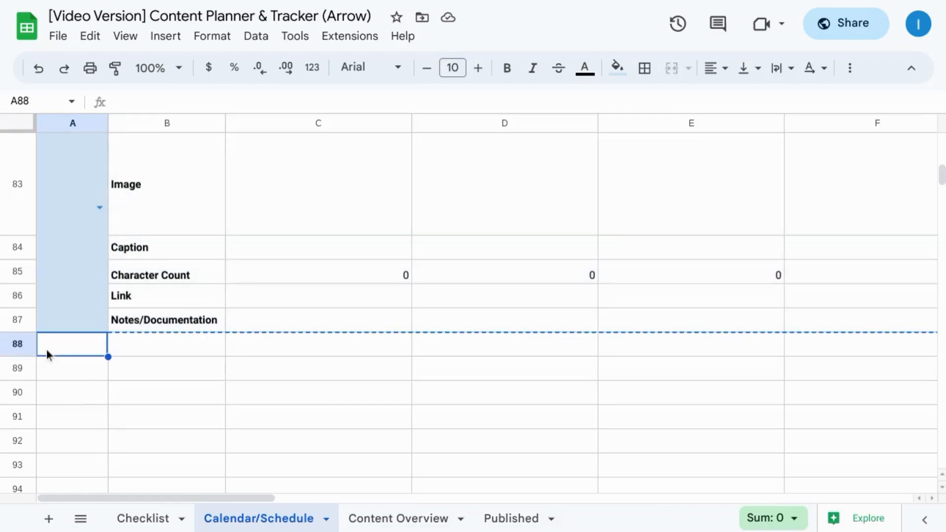
key(ctrl+v)
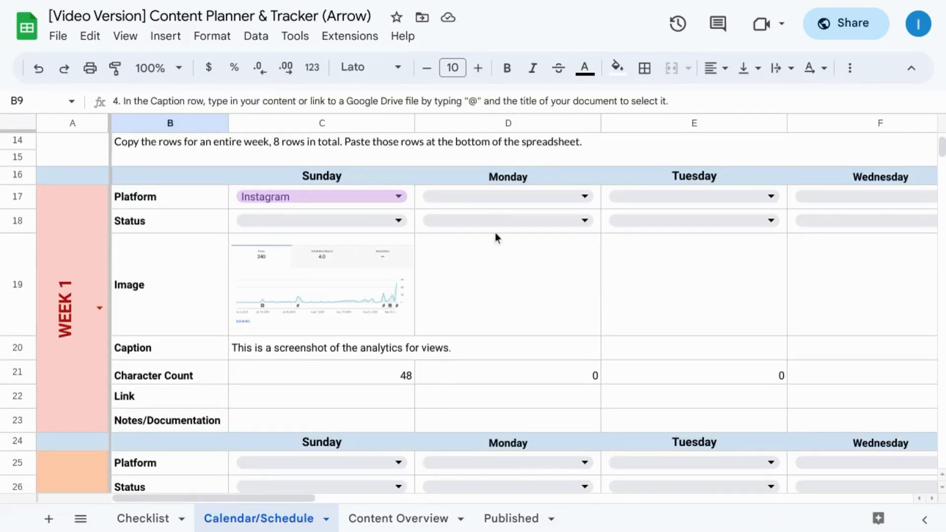
Step: Examine the Week 1 day columns through Saturday with the week label column frozen, down to Week 2
scroll(399, 263, right, 15)
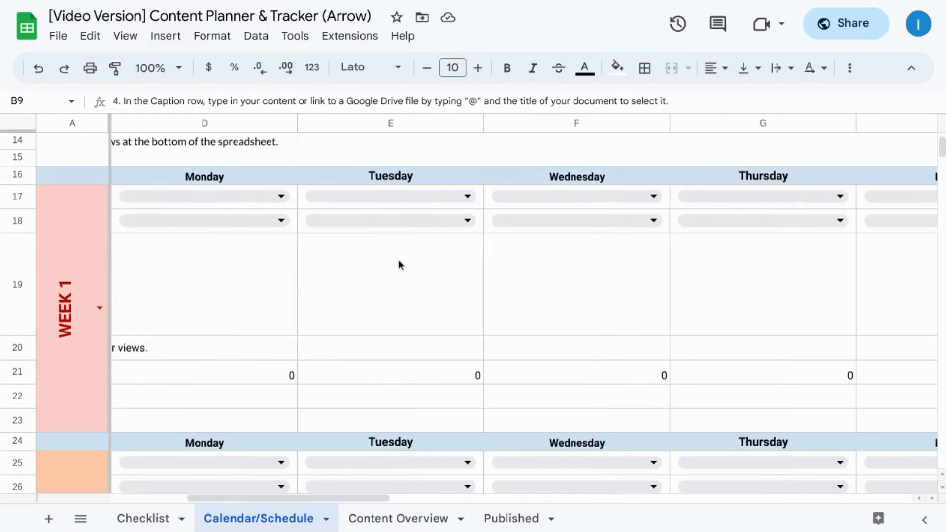
scroll(398, 259, right, 3)
scroll(399, 259, left, 6)
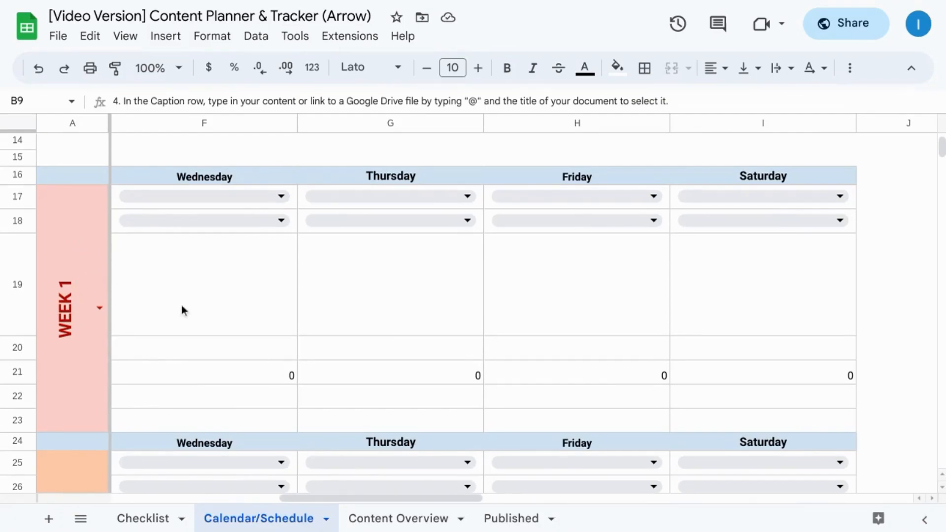
scroll(182, 310, down, 1)
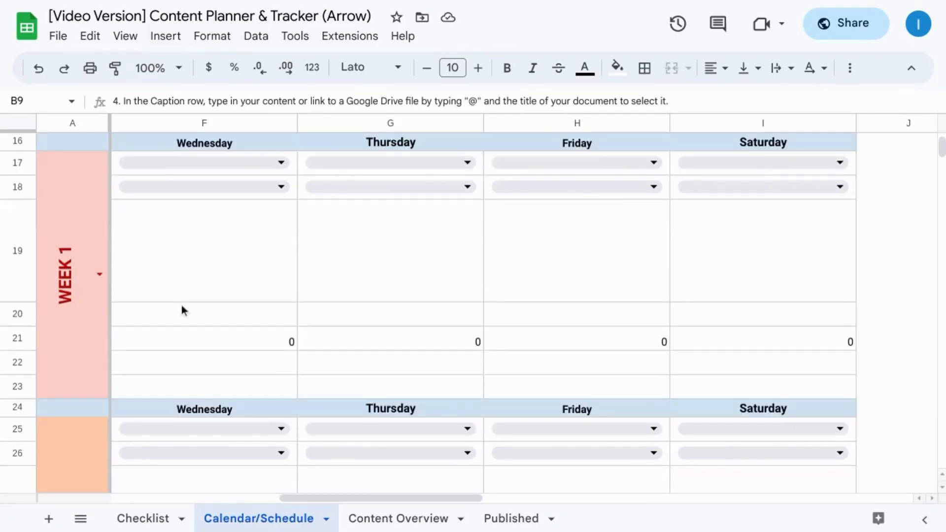
scroll(309, 238, left, 12)
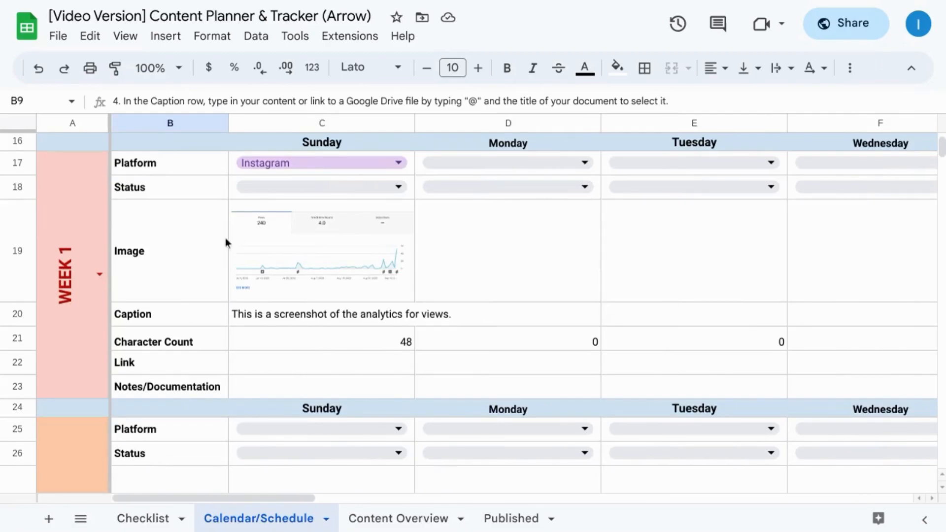
scroll(87, 326, down, 1)
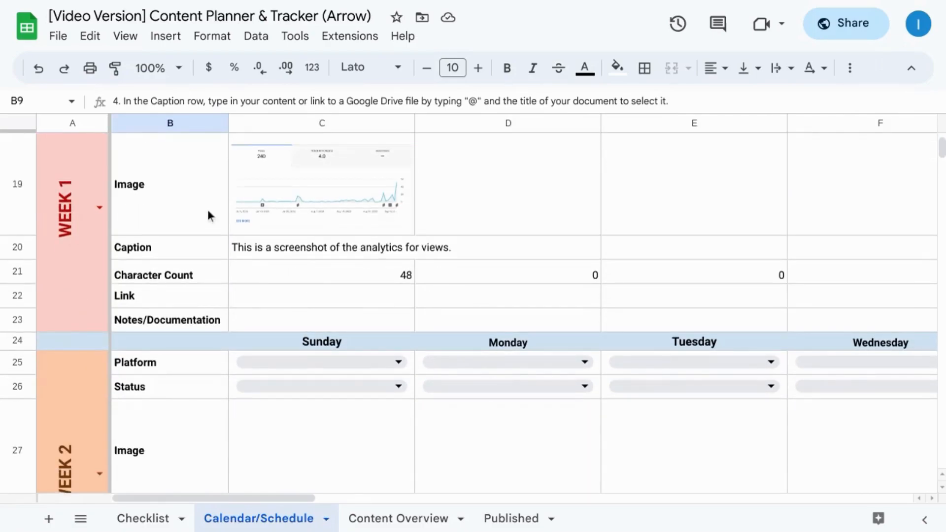
Step: Examine the Week 1 block's rows from Platform to Notes/Documentation and the start of the Week 2 block
scroll(207, 215, up, 1)
scroll(208, 215, up, 2)
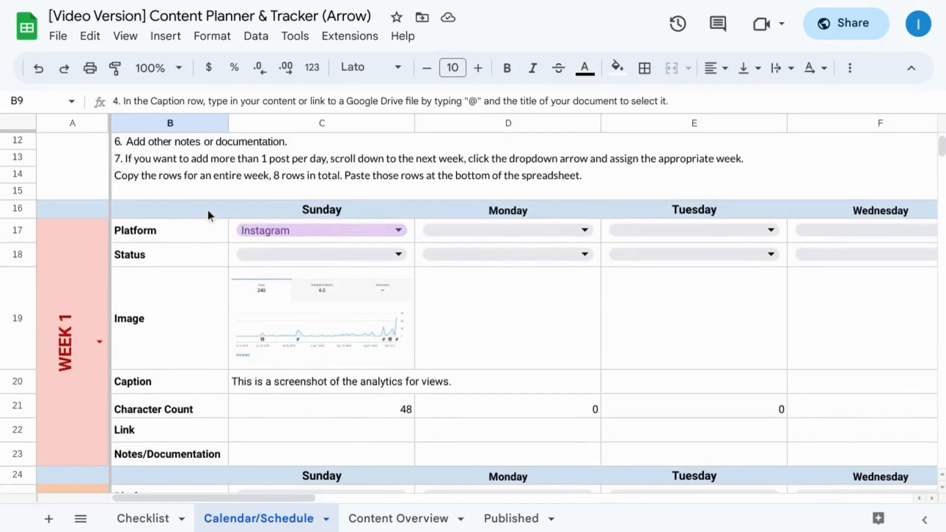
scroll(221, 279, down, 2)
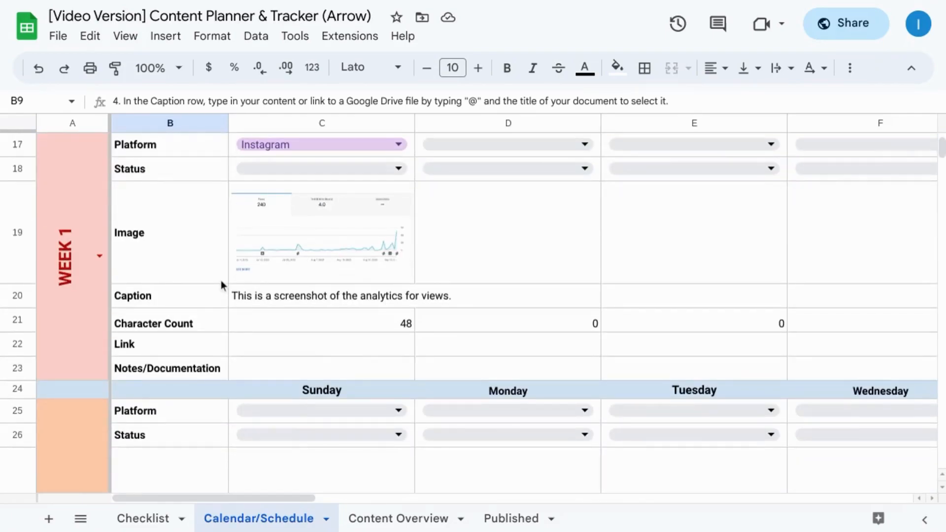
scroll(220, 284, down, 1)
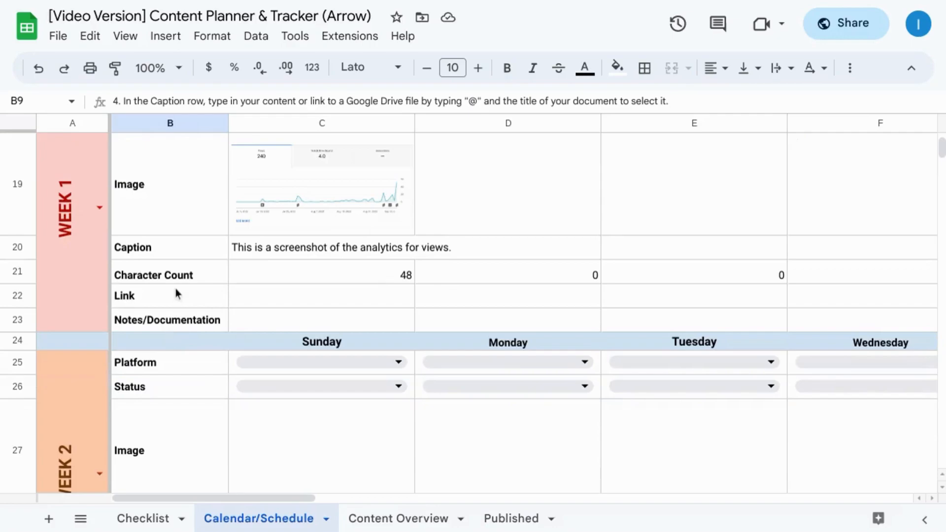
scroll(84, 342, down, 2)
click(84, 342)
Step: Open the Week 1 Sunday platform dropdown's validation rule for editing and review its platform options and colors
scroll(321, 169, up, 3)
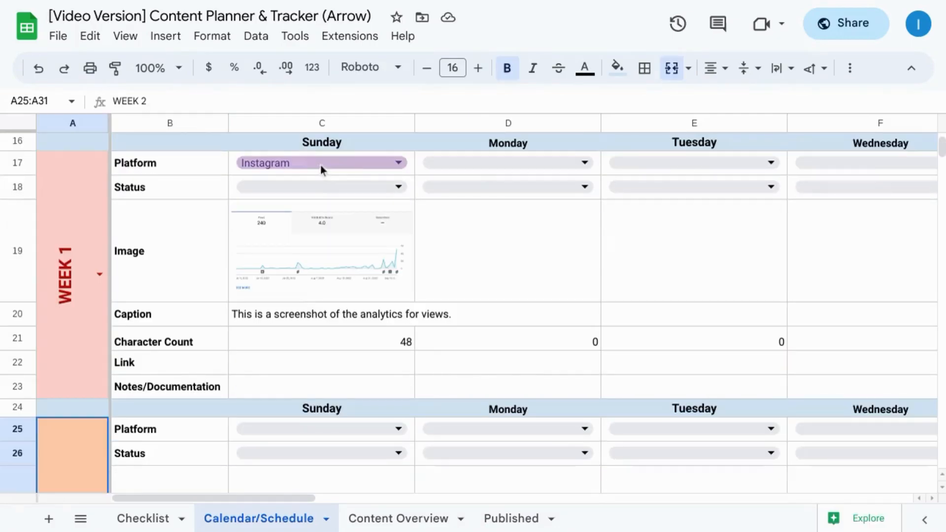
click(398, 164)
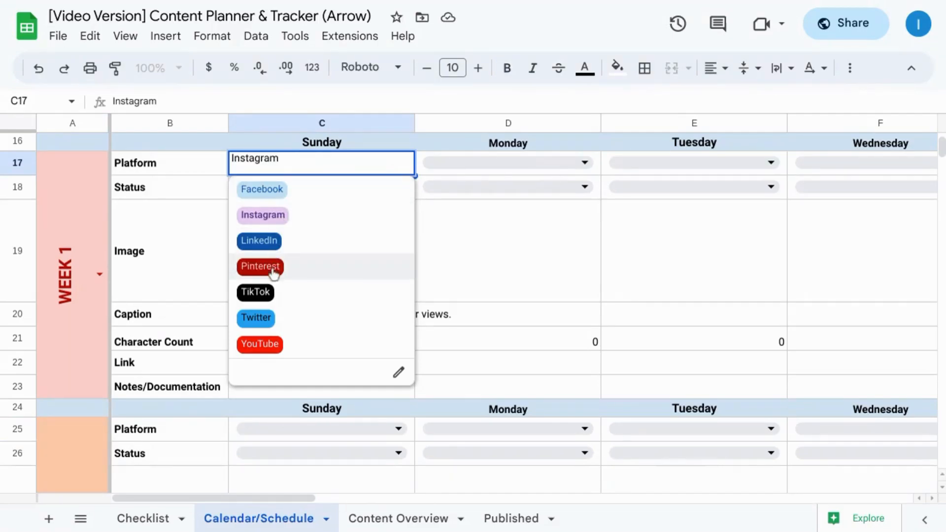
click(399, 373)
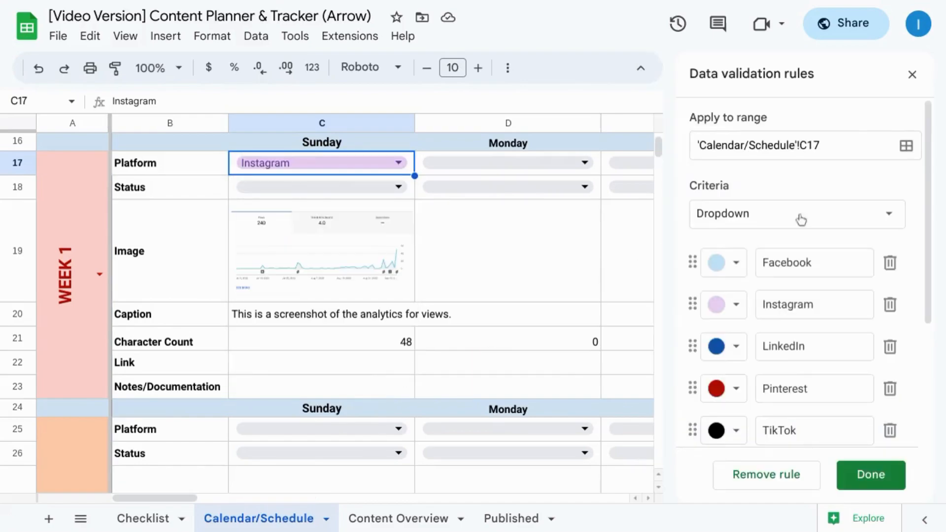
scroll(806, 249, down, 1)
scroll(807, 249, up, 1)
scroll(807, 249, down, 2)
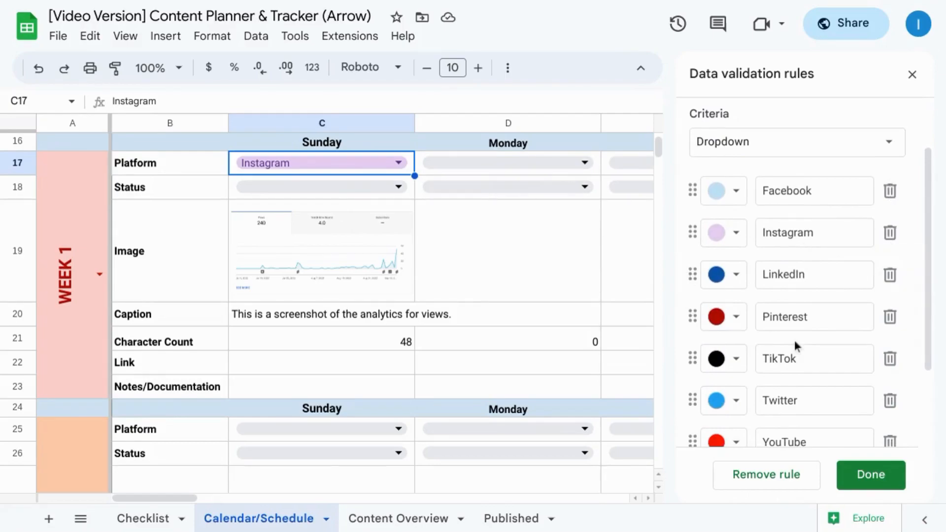
Step: Add a blank item below YouTube in the platform dropdown rule and remove it again
scroll(794, 340, down, 2)
click(762, 376)
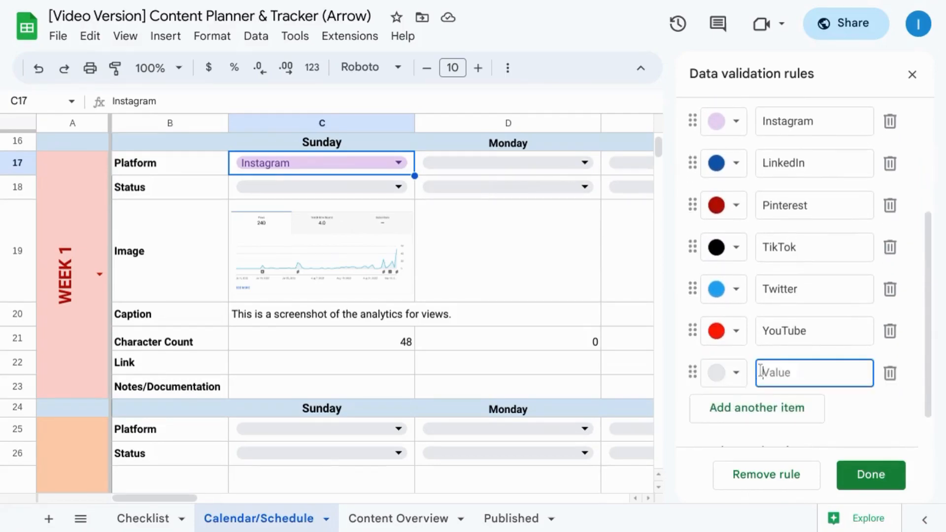
click(889, 374)
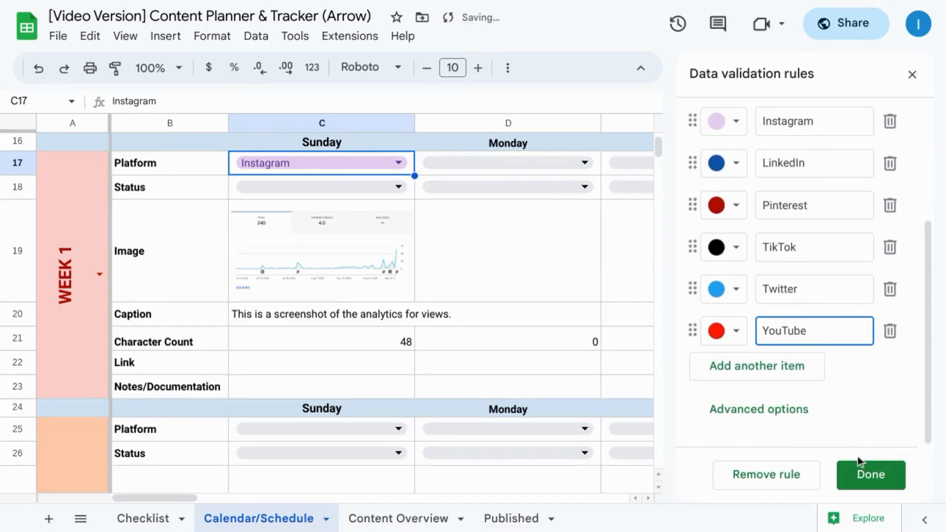
Step: Save the platform dropdown rule and apply it to all dropdowns with the same properties
click(863, 473)
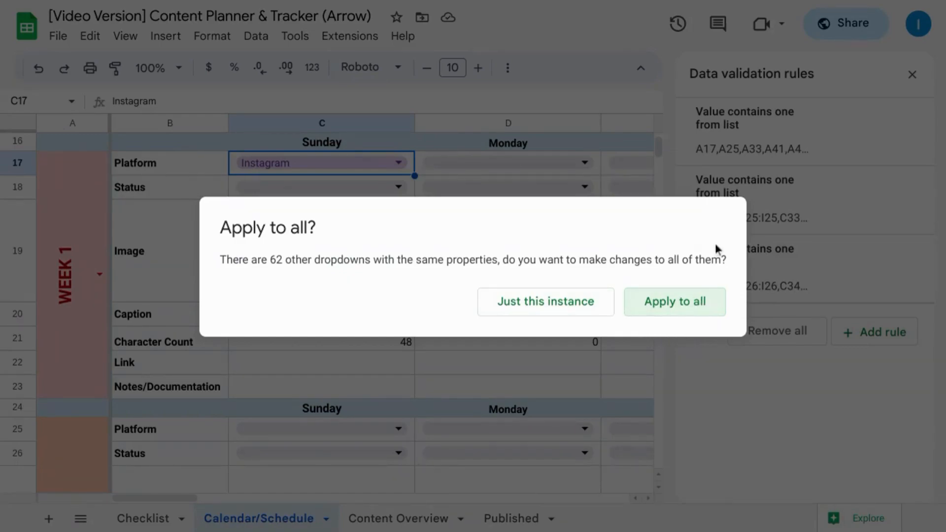
click(702, 293)
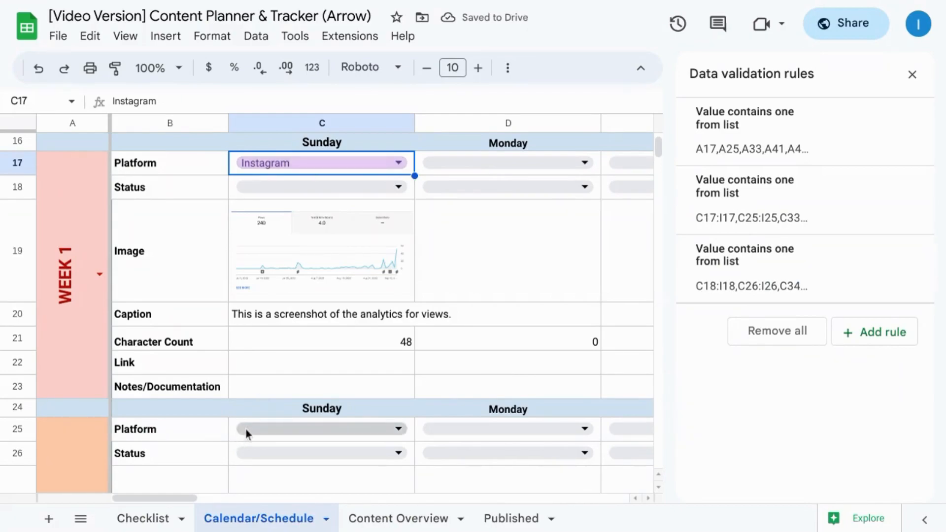
scroll(462, 426, down, 2)
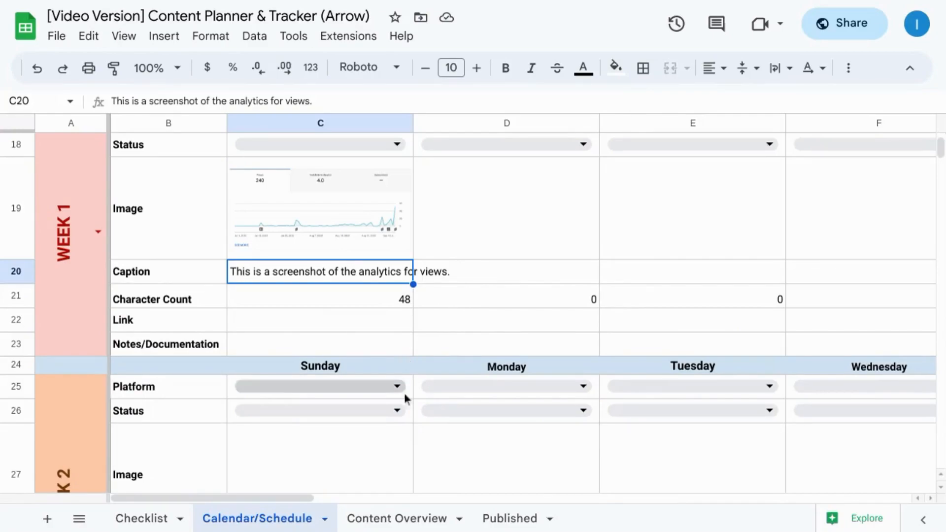
Step: Copy the Sunday caption in C20 of the Calendar/Schedule sheet and paste it as values only into title cell B13 of Content Overview
click(397, 518)
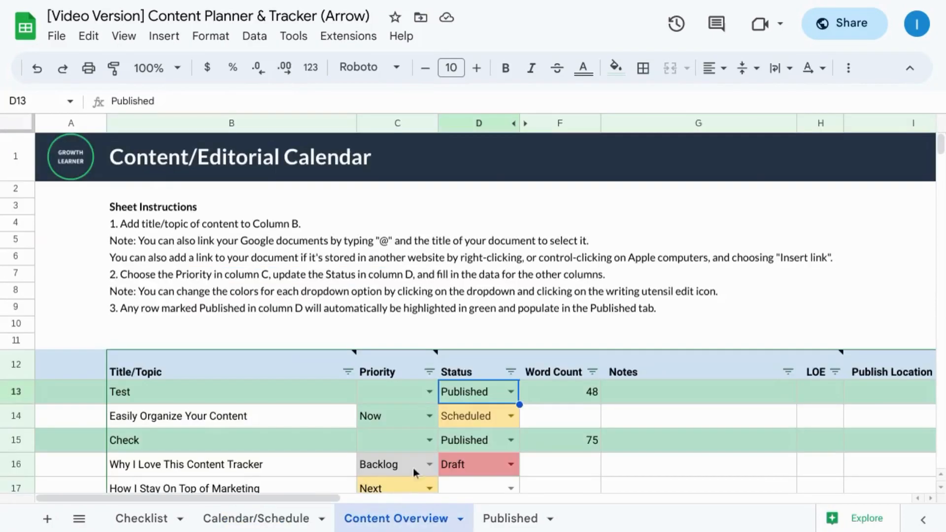
scroll(277, 292, down, 2)
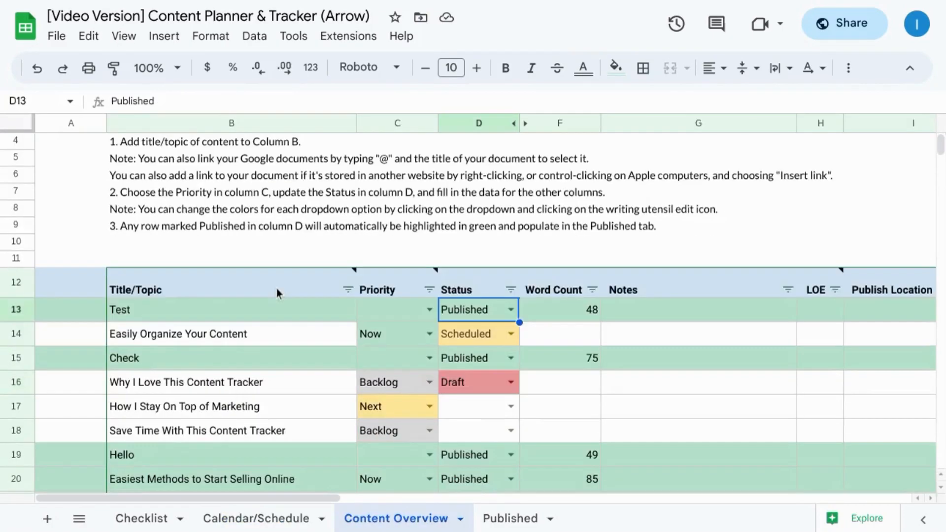
click(285, 522)
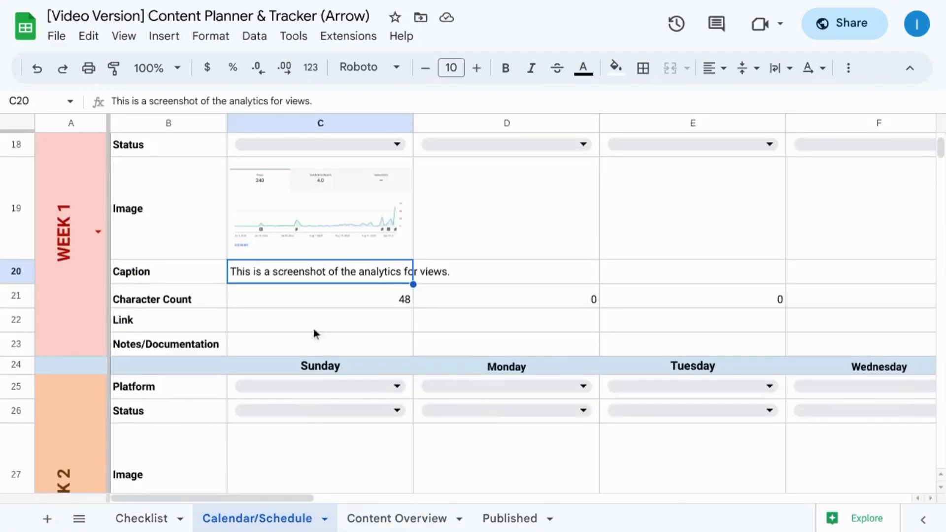
right_click(287, 276)
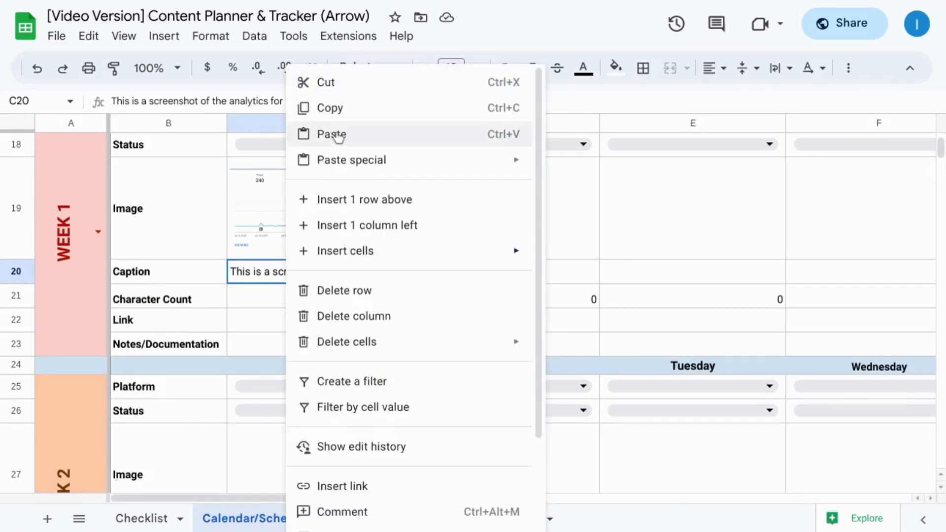
click(345, 113)
click(426, 522)
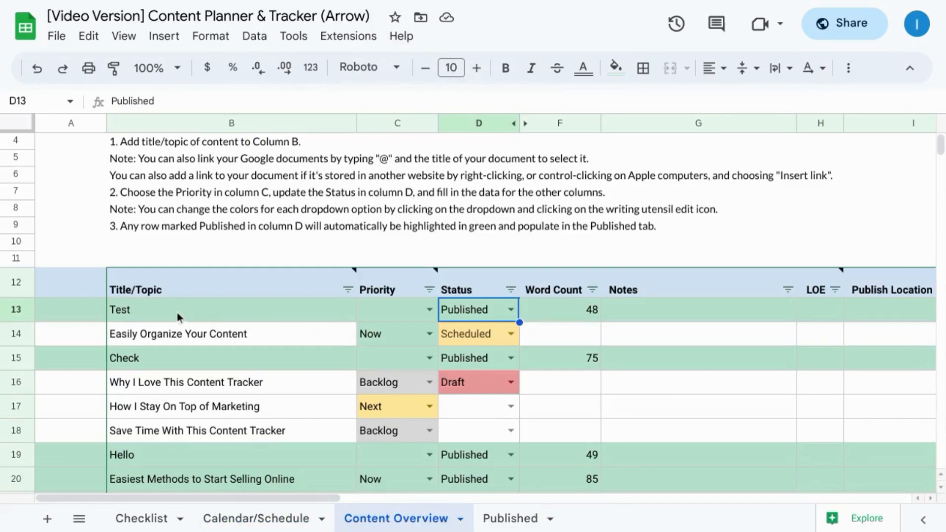
right_click(160, 309)
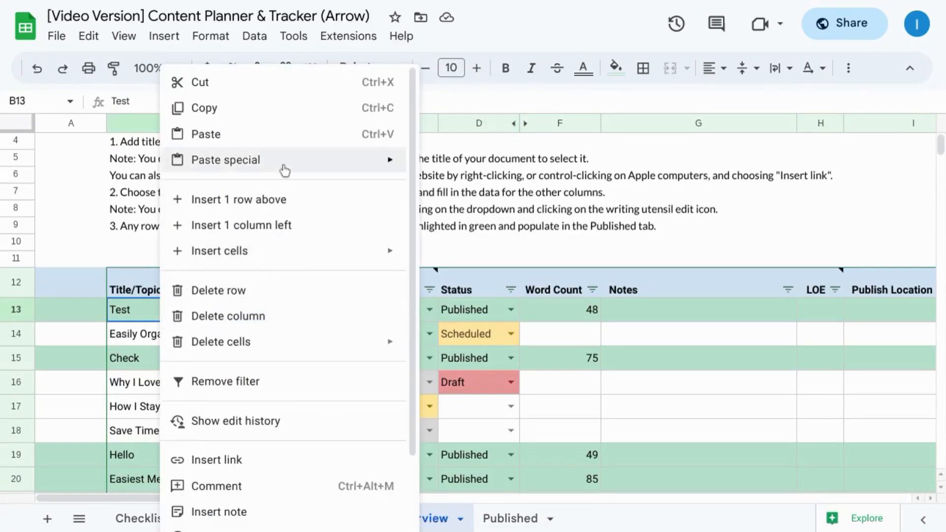
mouse_move(285, 171)
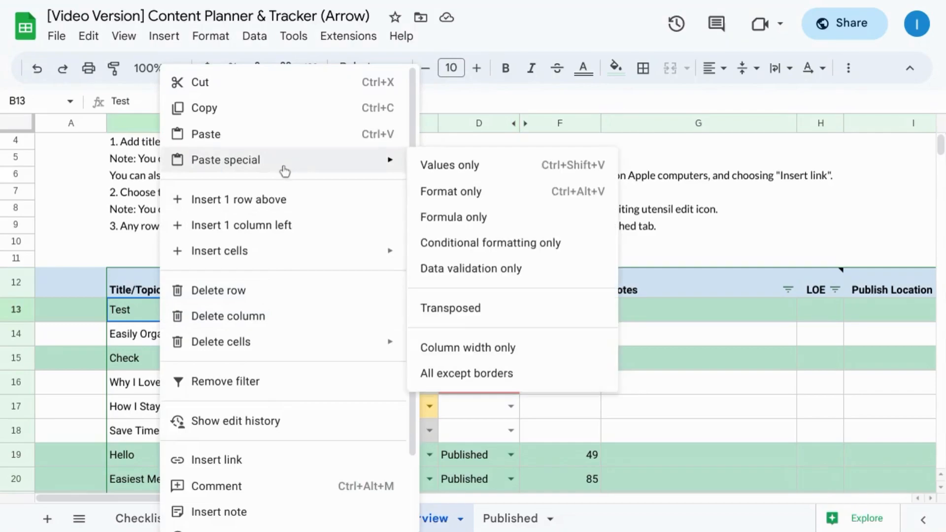
click(485, 170)
Step: Paste the copied caption as values only into the Notes cell of row 13
click(638, 309)
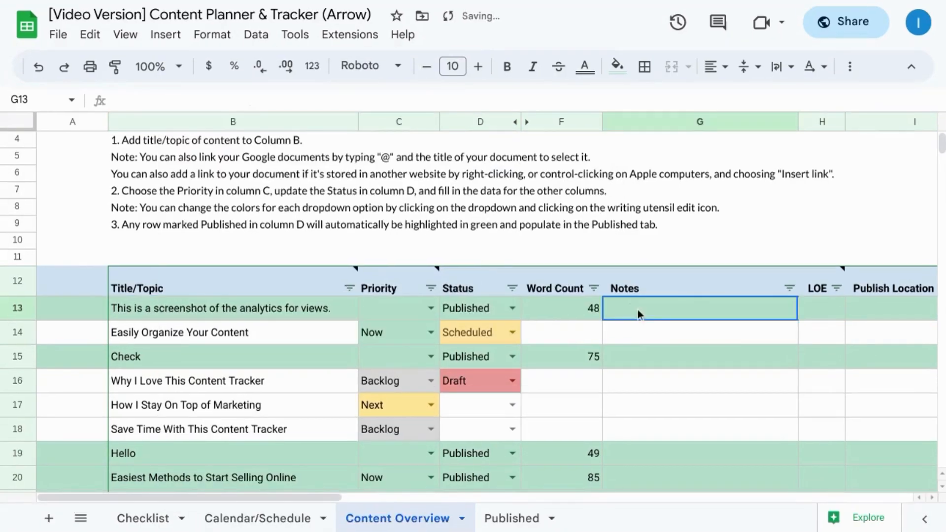
right_click(638, 309)
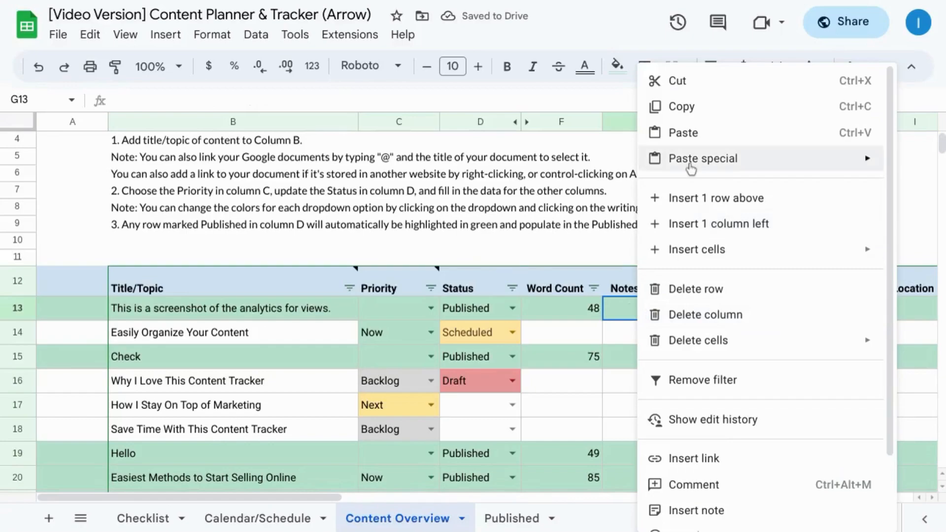
mouse_move(687, 160)
click(574, 167)
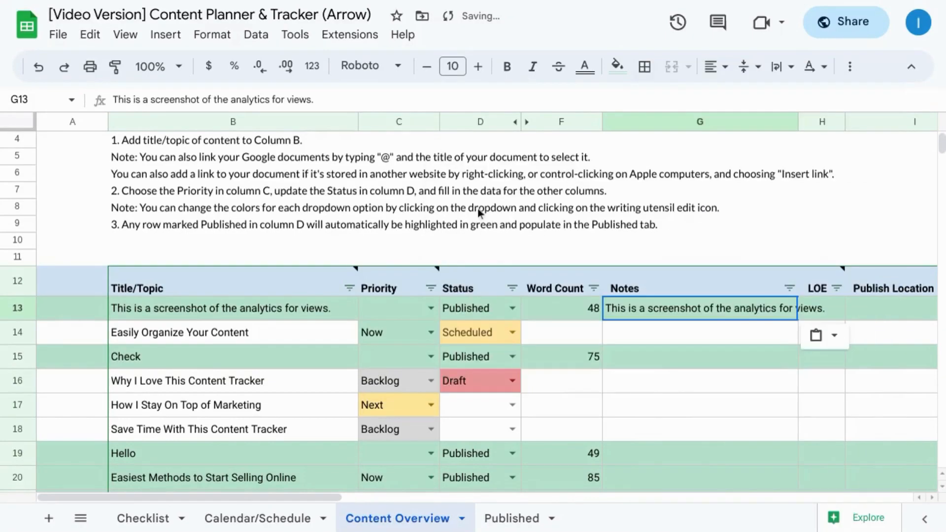
Step: Replace the title in B13 with Analytics and check the rest of the row
click(190, 310)
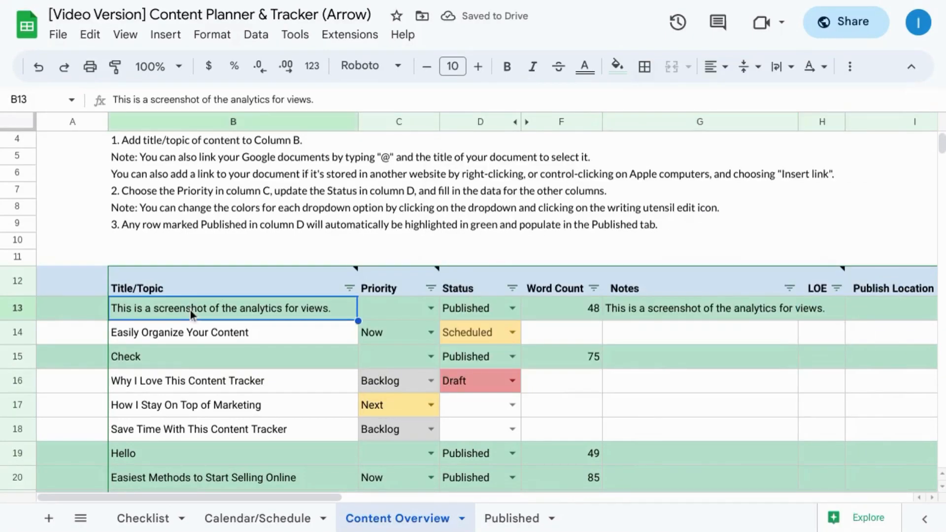
text(Analytics)
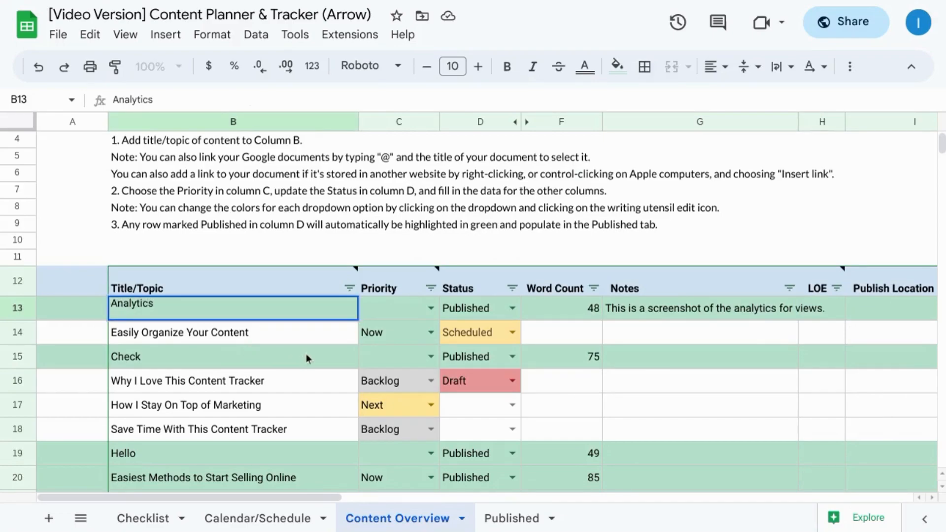
key(Tab)
scroll(409, 336, right, 5)
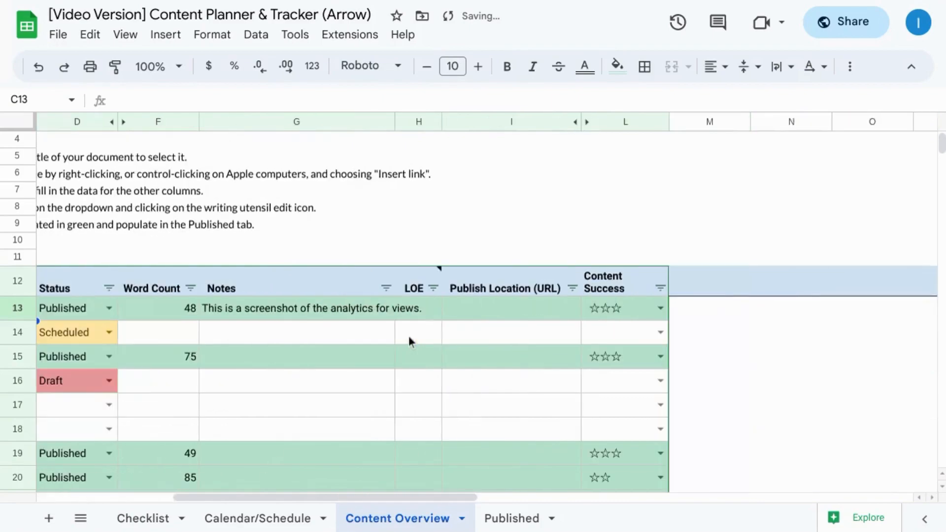
scroll(409, 336, left, 5)
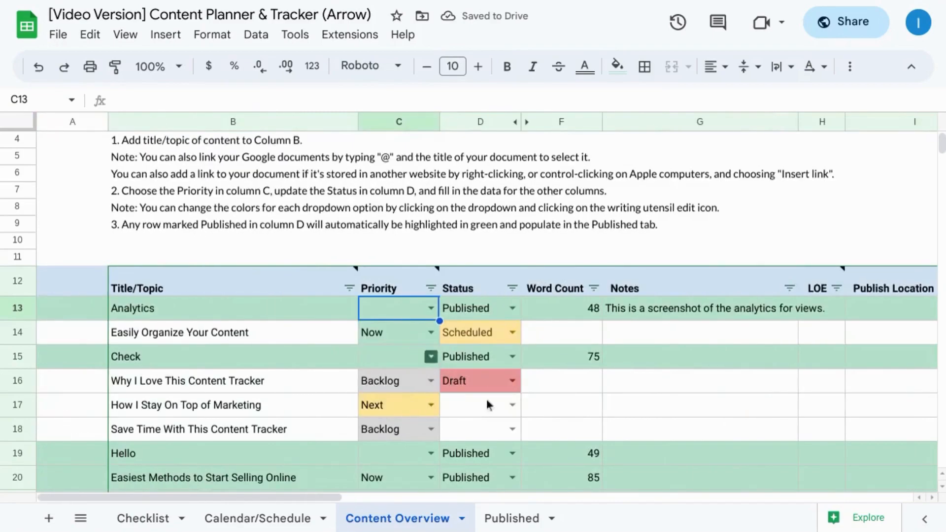
Step: Undo the last title change and the Notes paste in row 13
key(ctrl+z)
key(ctrl+z)
Step: Check the Priority options for row 13 and set its Status to Scheduled
click(505, 309)
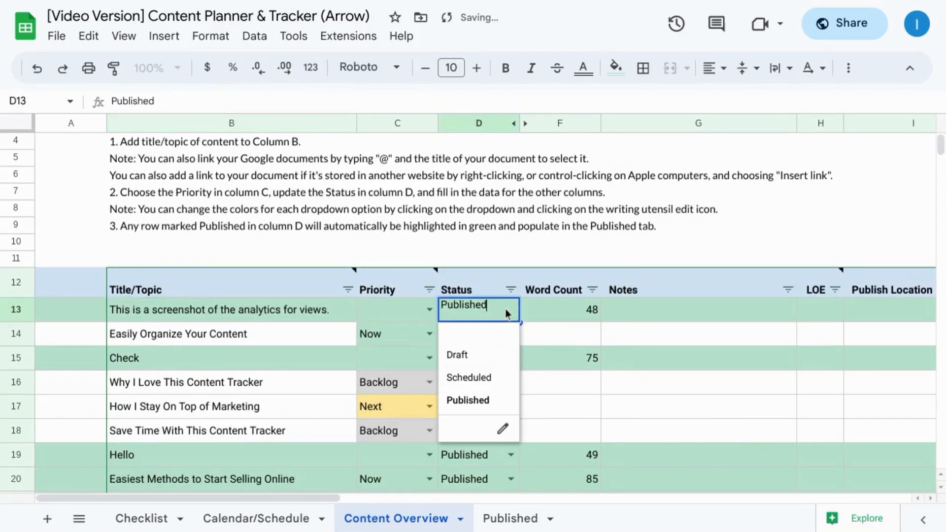
click(434, 314)
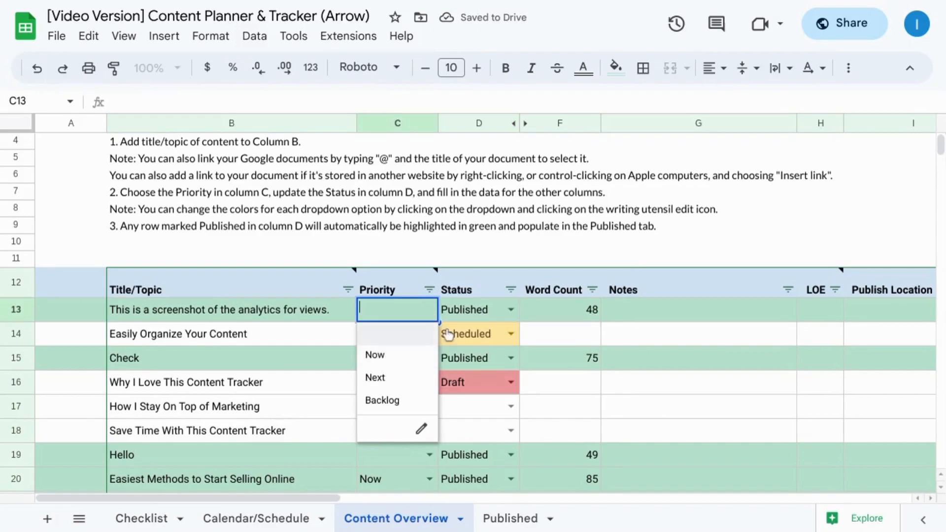
click(510, 306)
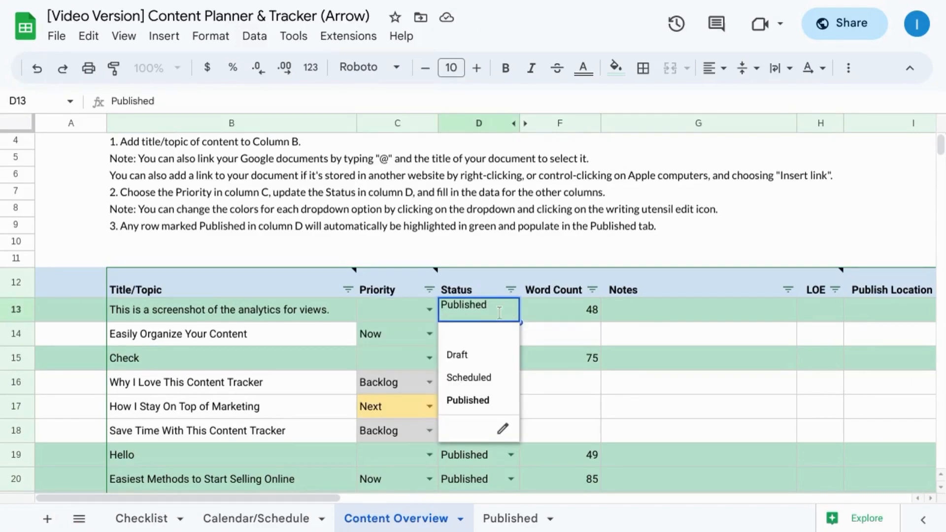
click(466, 379)
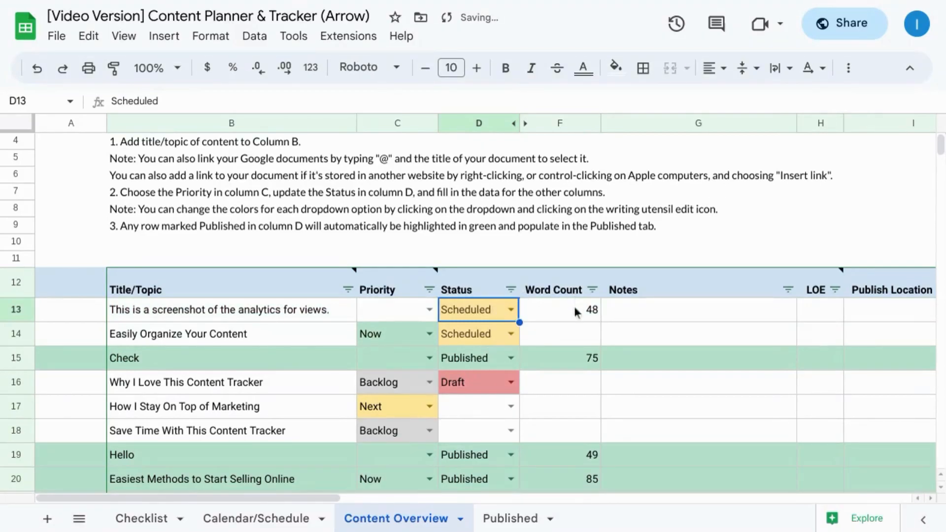
Step: Examine row 13's Word Count, Notes, LOE and Publish Location cells and its Content Success rating options
click(570, 320)
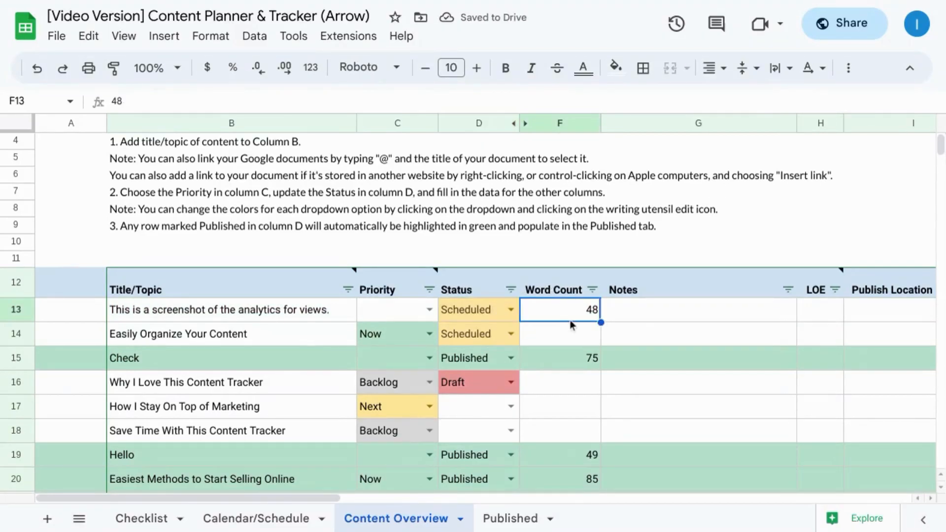
click(637, 309)
scroll(638, 309, right, 5)
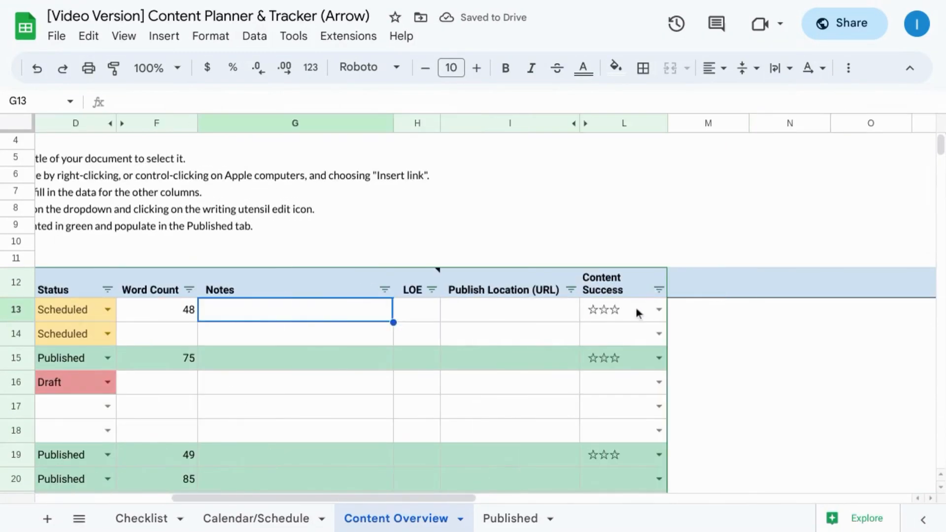
click(421, 309)
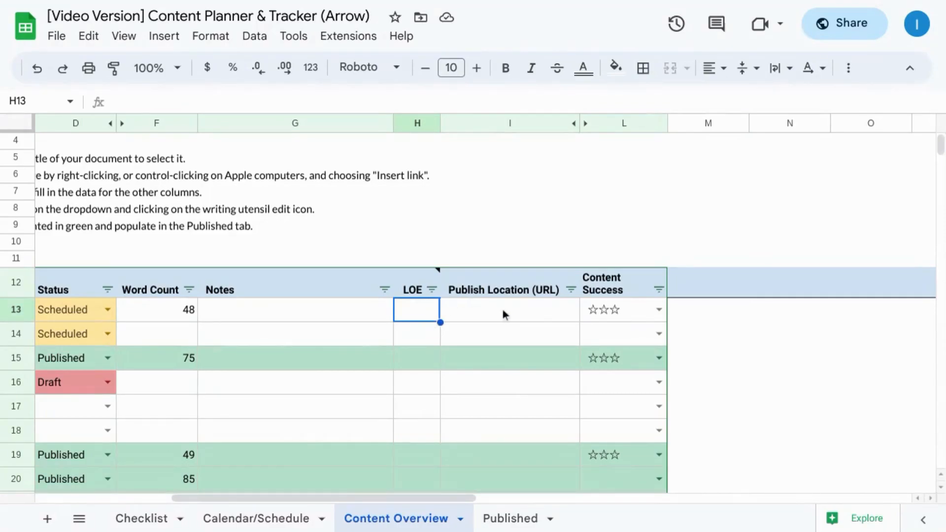
click(661, 309)
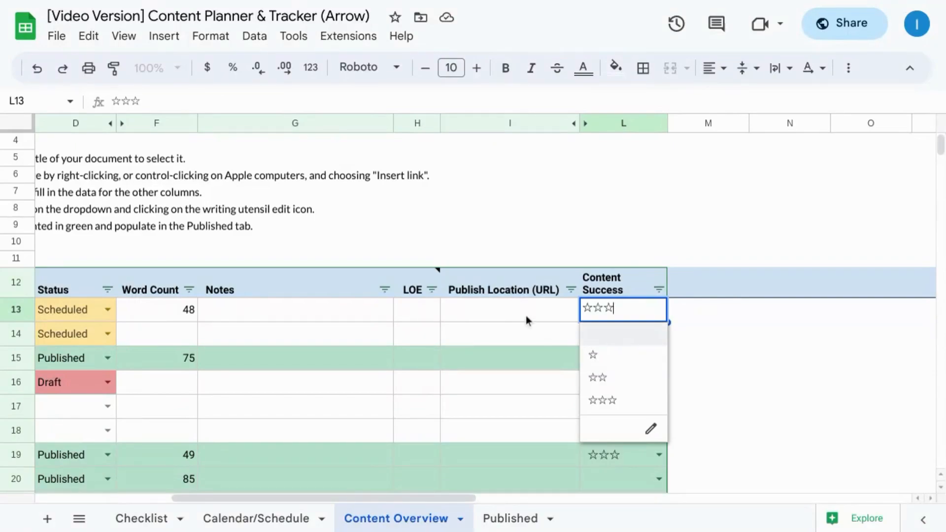
click(344, 313)
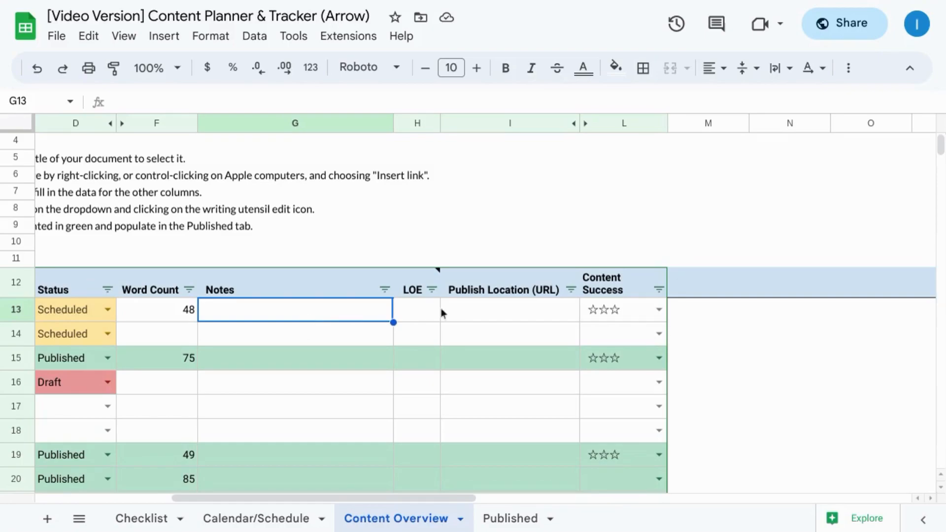
Step: Filter the Content Success column to show only the three-star content
click(659, 310)
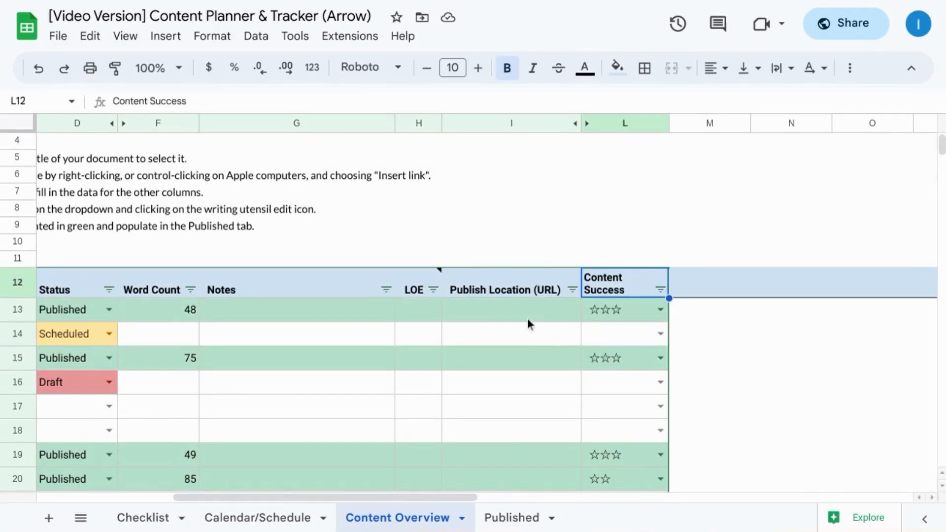
click(660, 292)
mouse_move(569, 164)
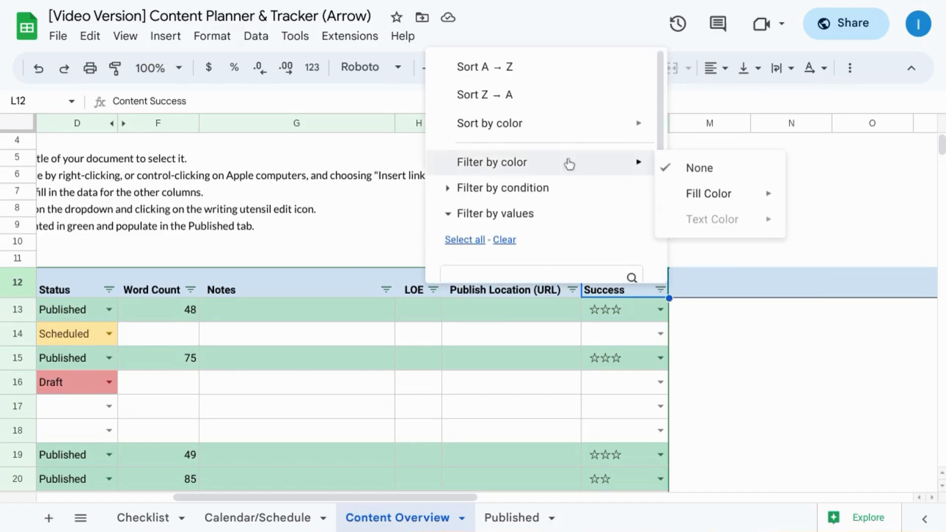
scroll(569, 163, down, 5)
scroll(569, 163, up, 2)
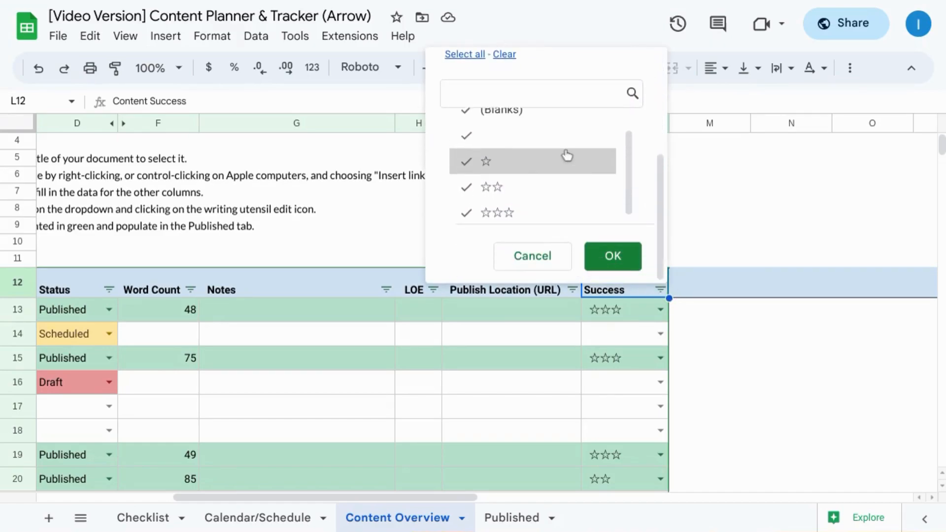
click(502, 58)
scroll(496, 153, down, 1)
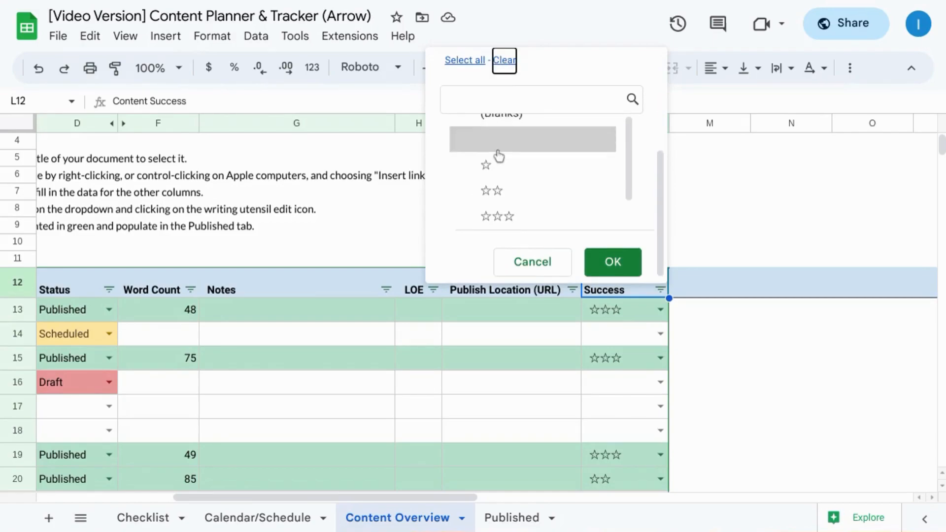
click(510, 212)
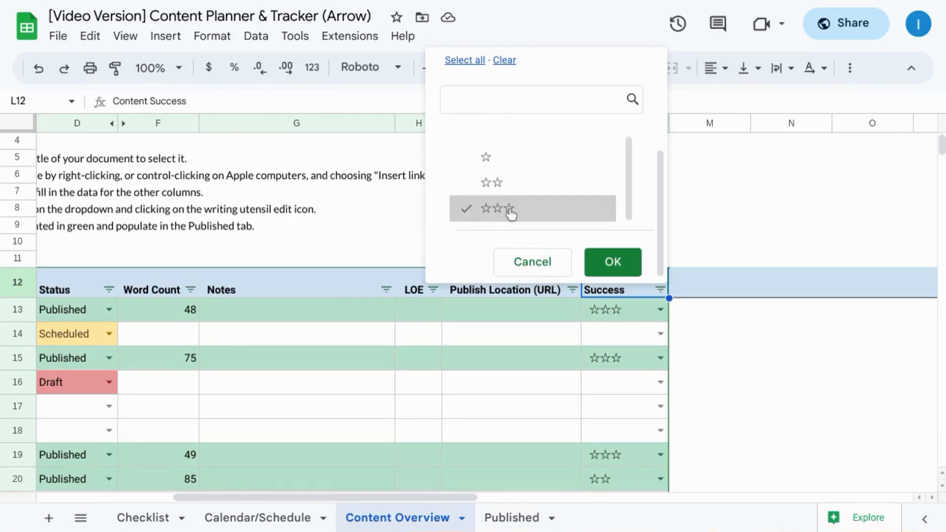
click(610, 265)
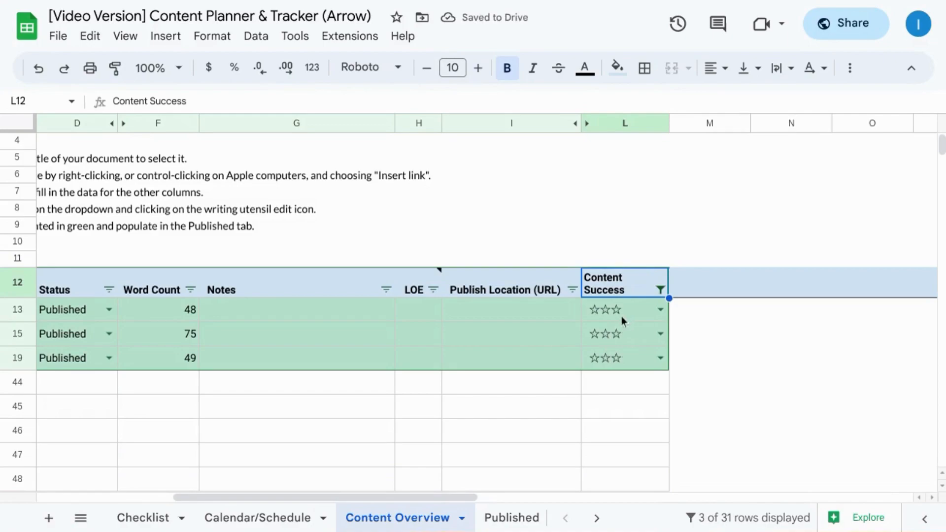
Step: Reset the Content Success filter so that all values are selected
click(659, 290)
scroll(613, 248, down, 3)
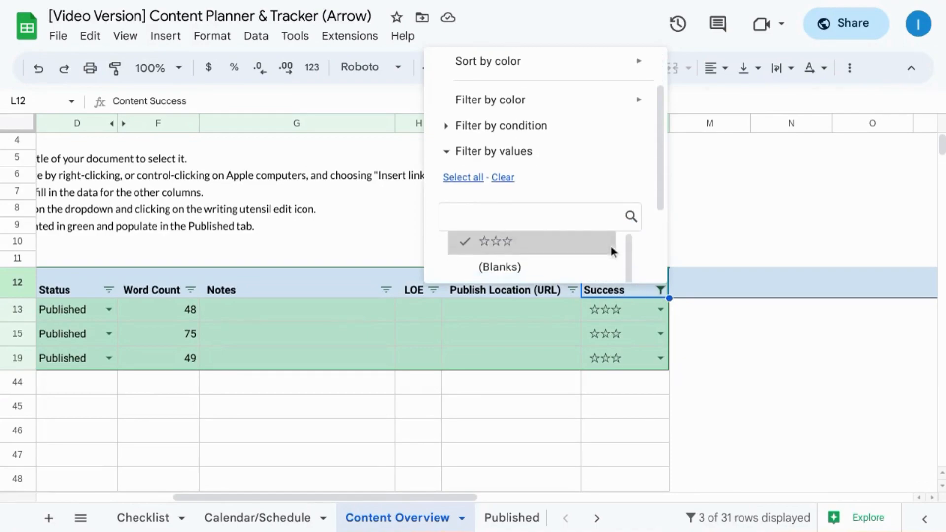
click(471, 178)
scroll(543, 188, down, 3)
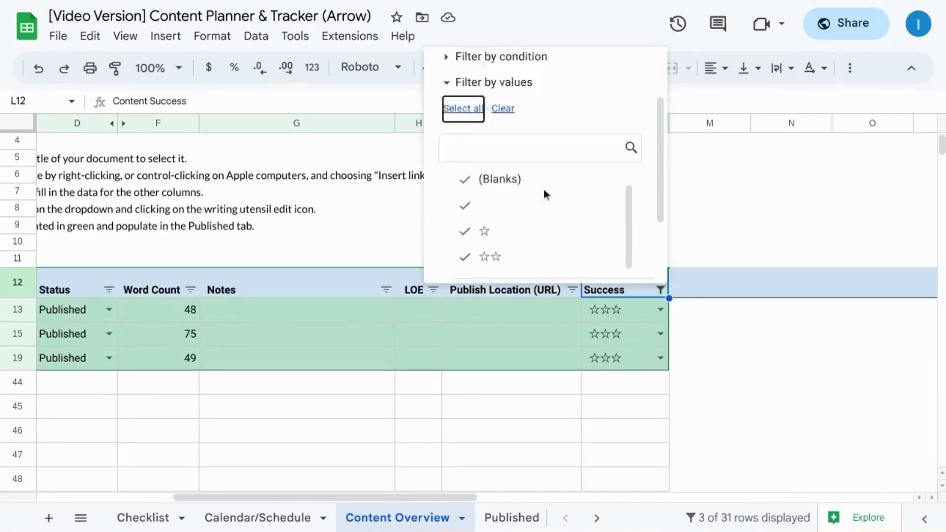
click(599, 257)
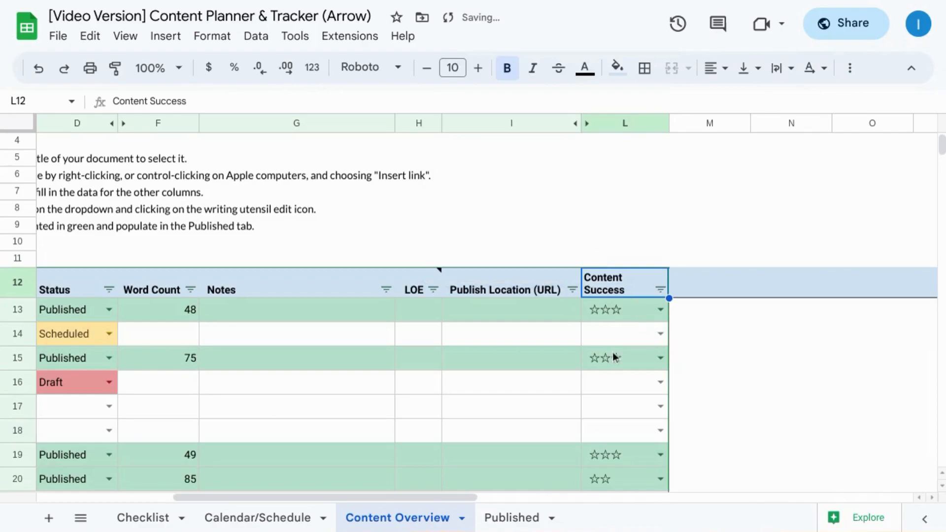
Step: Set the Status of row 13 to Published
scroll(613, 353, down, 2)
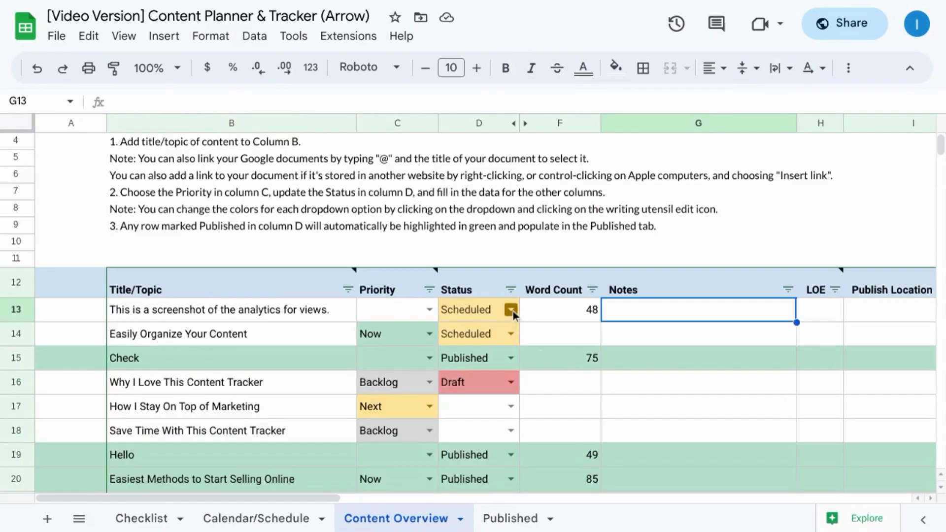
click(513, 312)
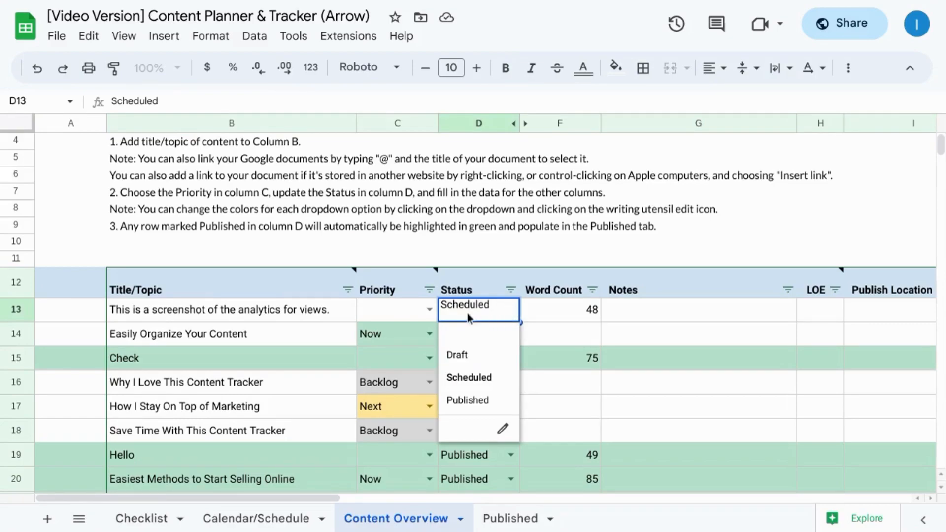
click(469, 400)
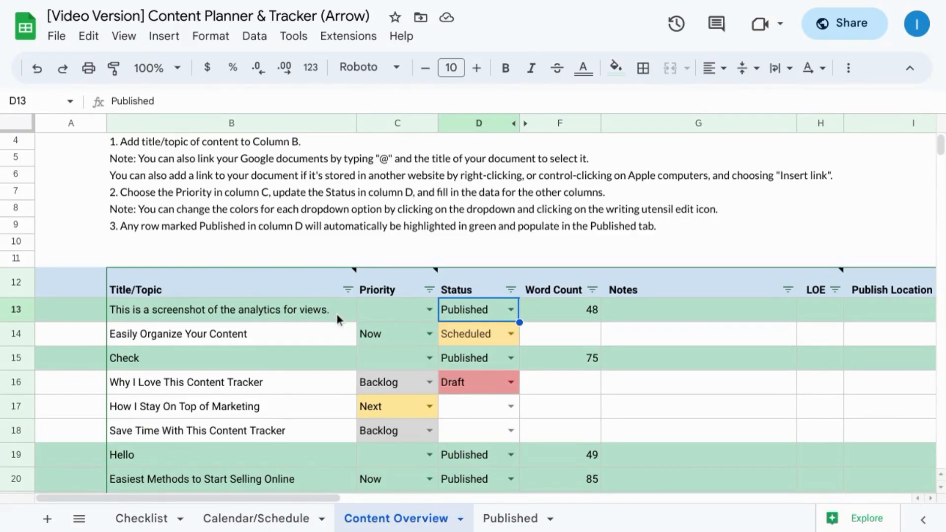
Step: Open the Published sheet and examine all columns of the published content table
click(506, 525)
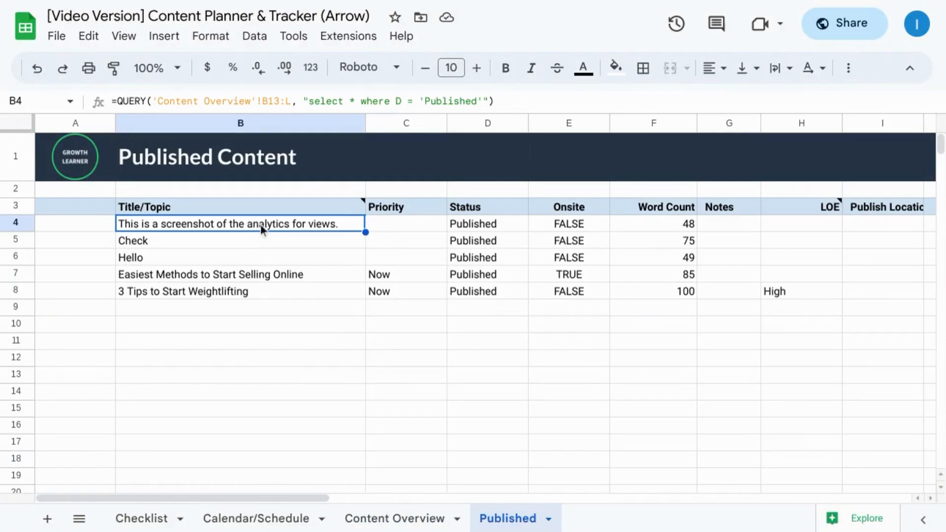
scroll(235, 240, right, 2)
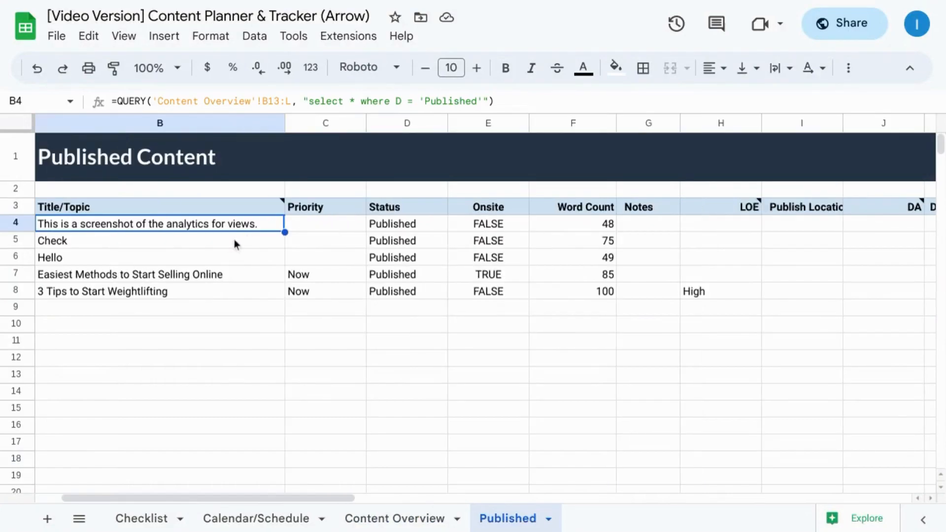
scroll(317, 237, right, 5)
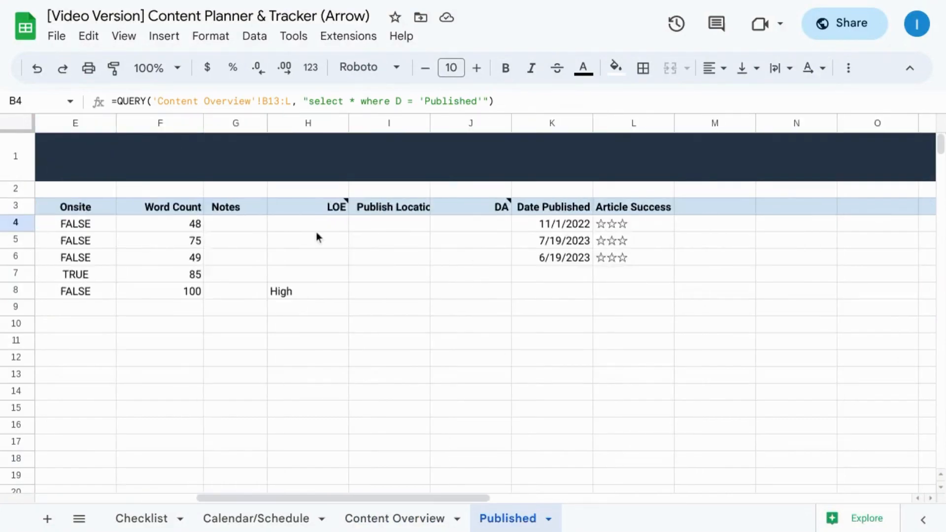
scroll(316, 237, left, 5)
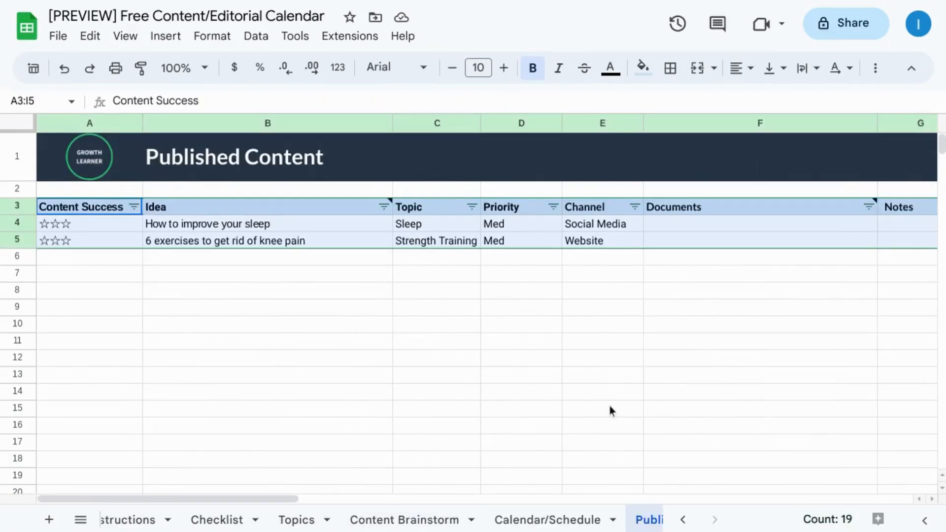
Step: In the Free Content/Editorial Calendar preview, check the Content Brainstorm sheet and remove the Published sheet's filter
click(434, 521)
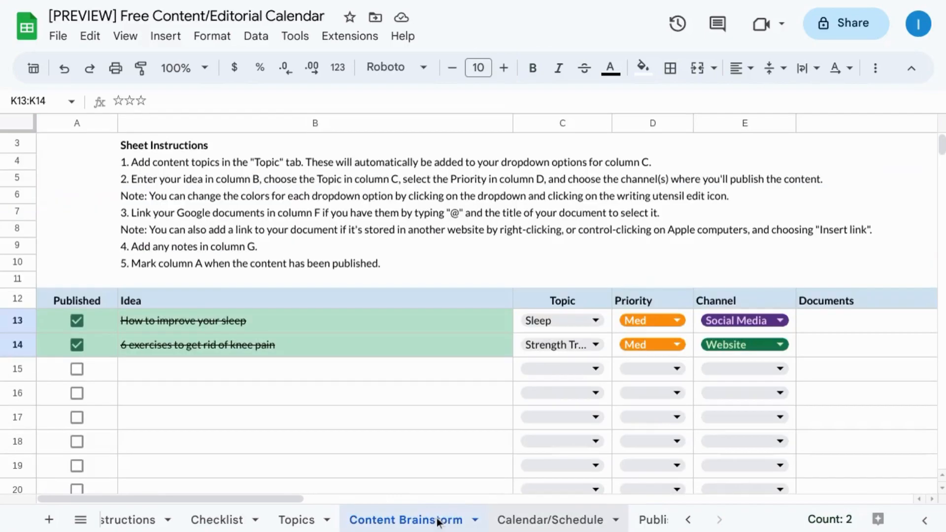
click(648, 522)
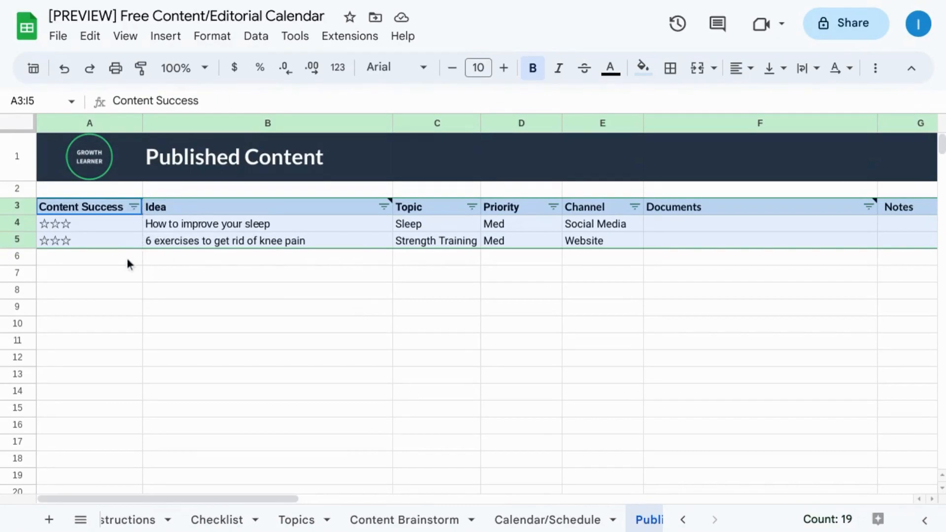
mouse_move(156, 209)
click(253, 39)
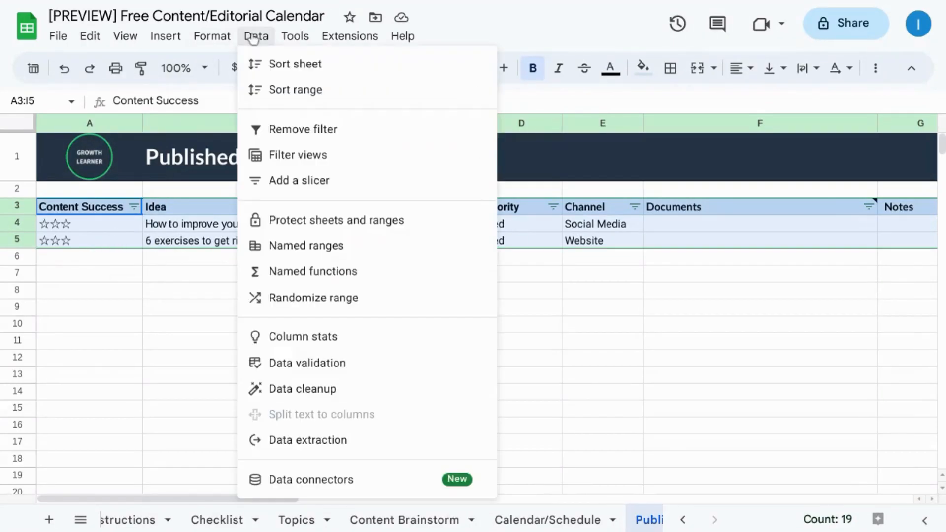
click(304, 130)
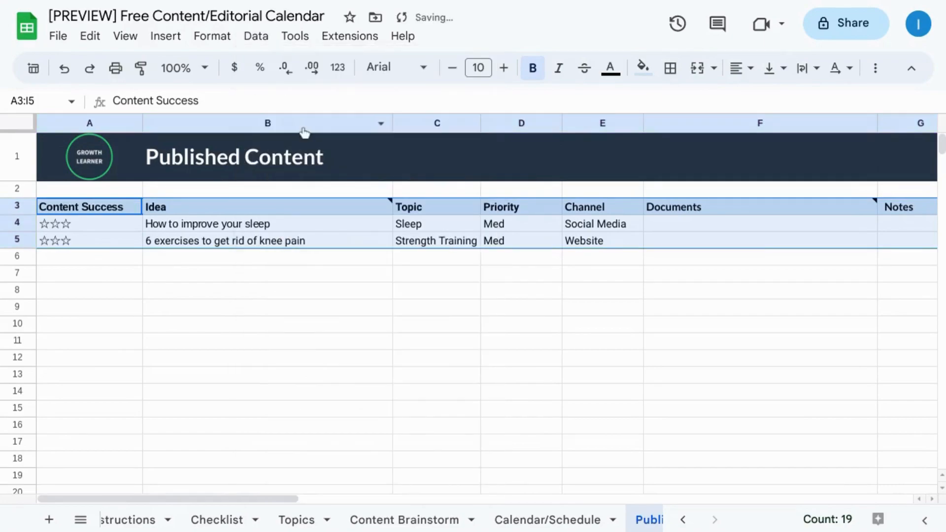
Step: Create a new filter on the Published Content table, starting from cell A4
click(104, 215)
click(100, 225)
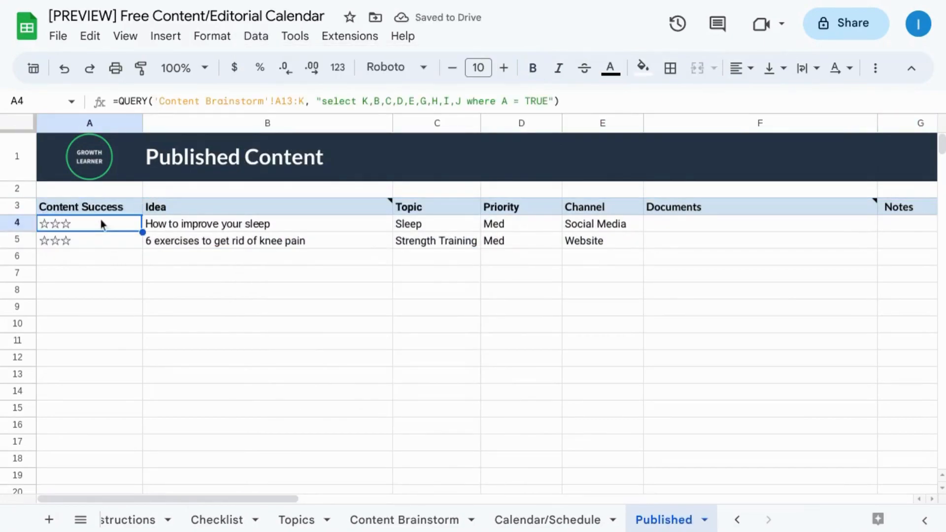
click(260, 41)
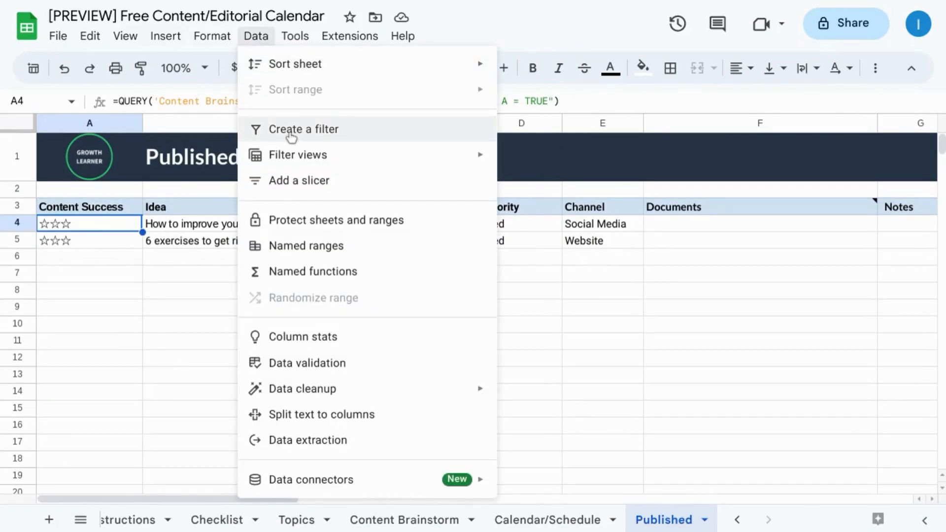
click(291, 133)
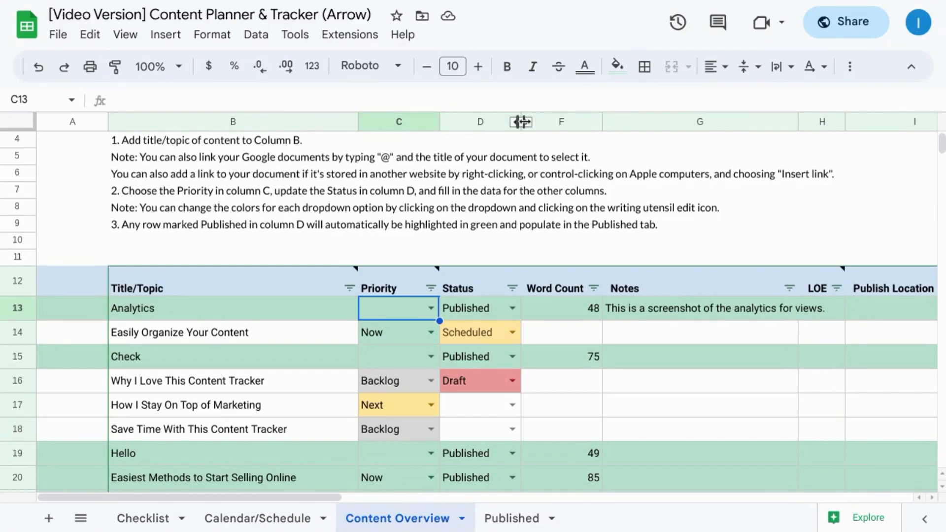
Step: Unhide the Onsite column E in the Content Overview of the video version and check its checkboxes
click(527, 122)
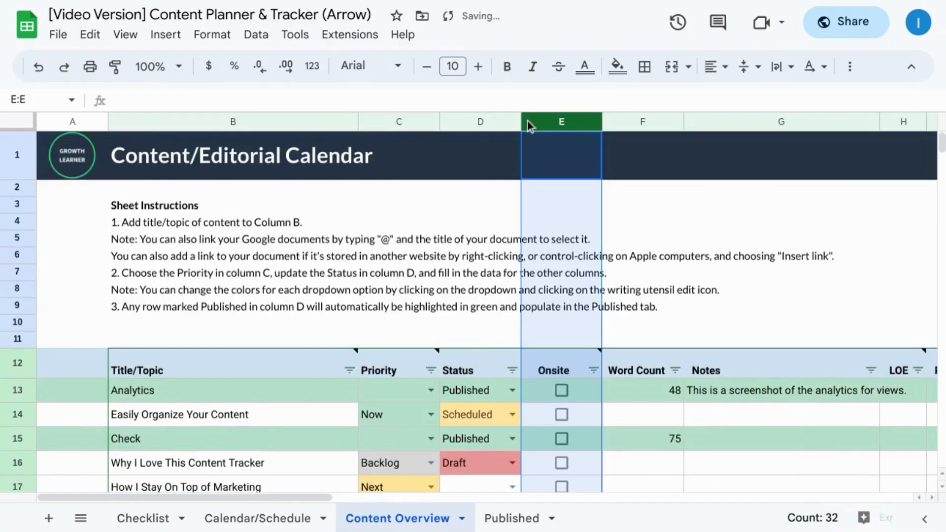
scroll(560, 194, down, 1)
scroll(561, 193, down, 1)
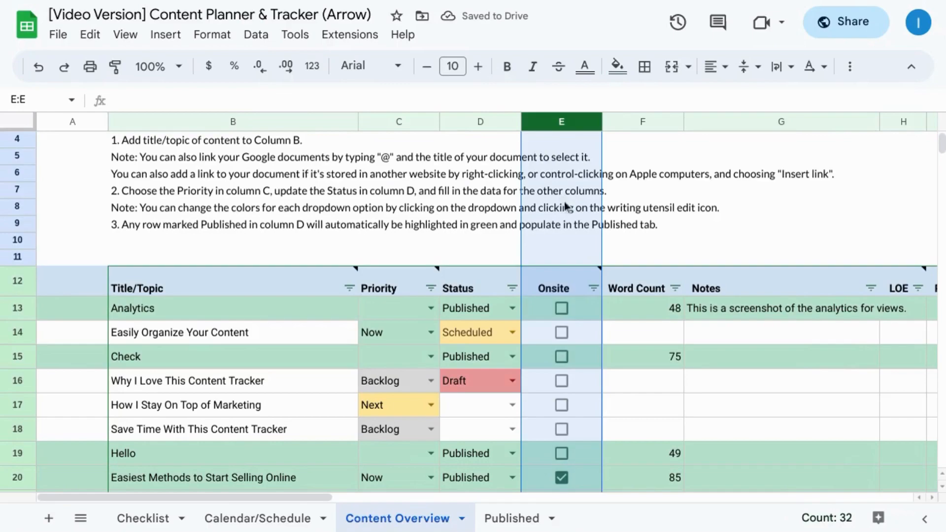
scroll(569, 223, down, 2)
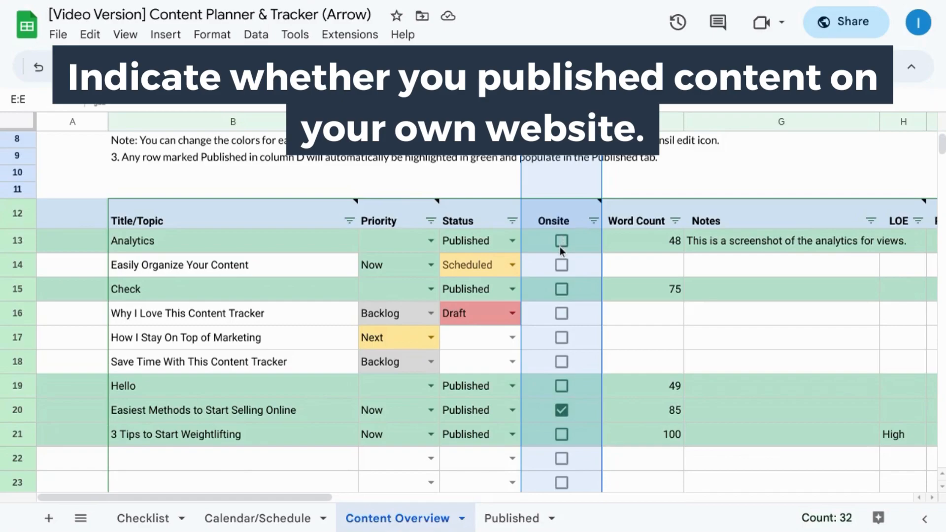
Step: Unhide columns J and K and review the DA/Monthly Traffic Estimate and Date Published fields
scroll(622, 241, right, 5)
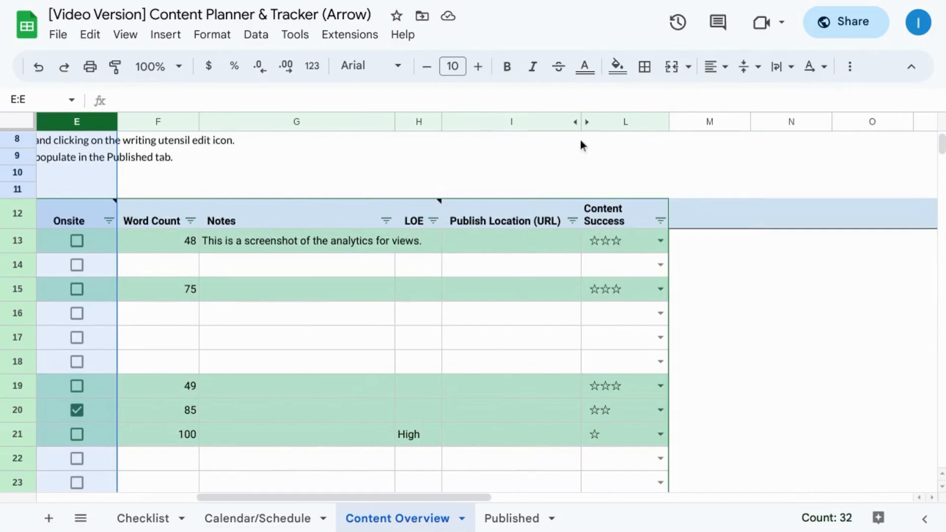
click(588, 122)
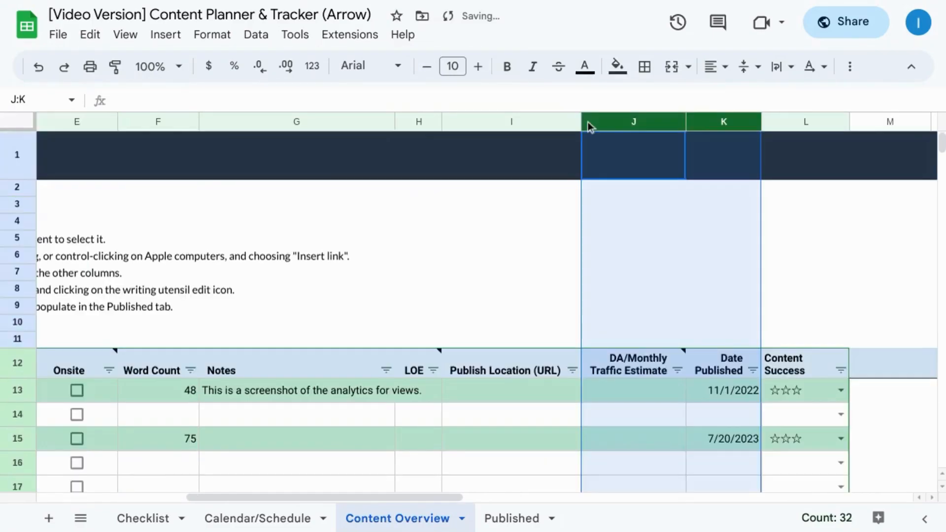
scroll(684, 235, down, 2)
scroll(684, 239, down, 1)
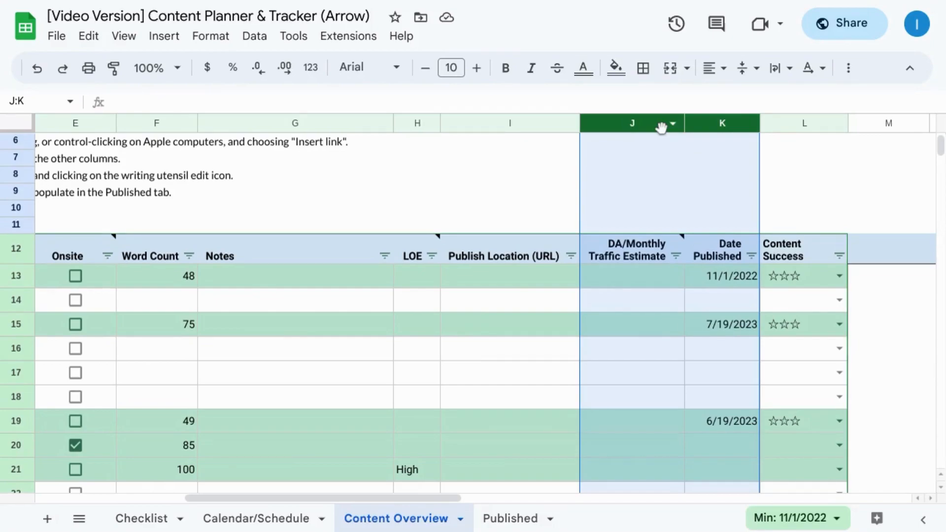
Step: Hide columns J and K and the Onsite column E in the Content Overview
right_click(660, 127)
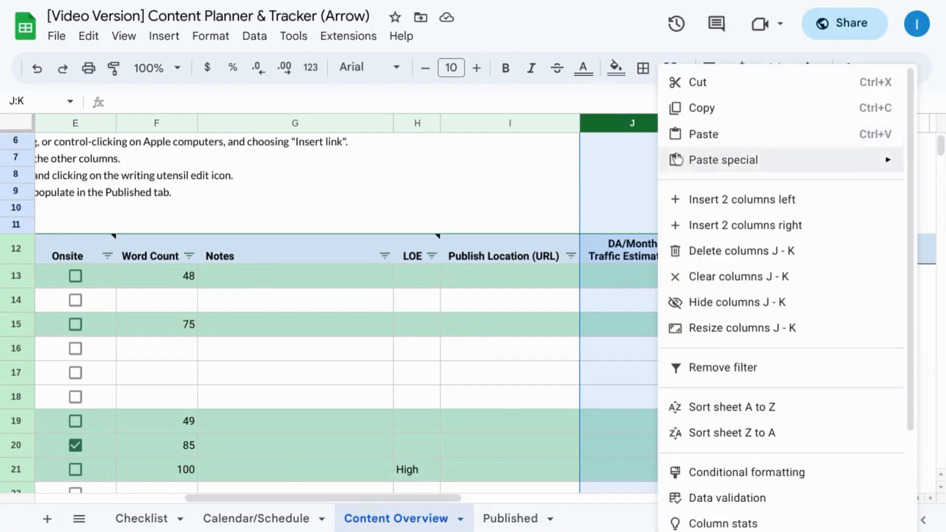
click(704, 305)
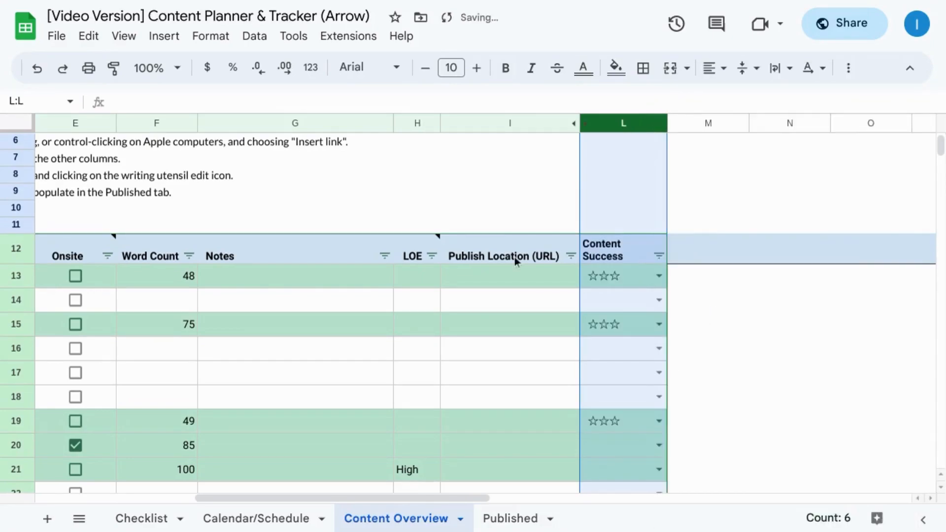
scroll(515, 256, left, 5)
right_click(543, 124)
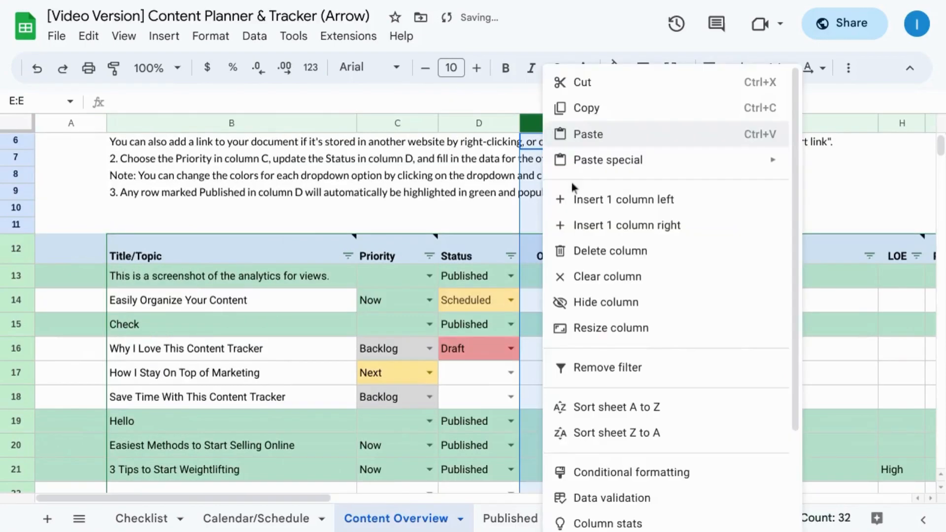
click(636, 298)
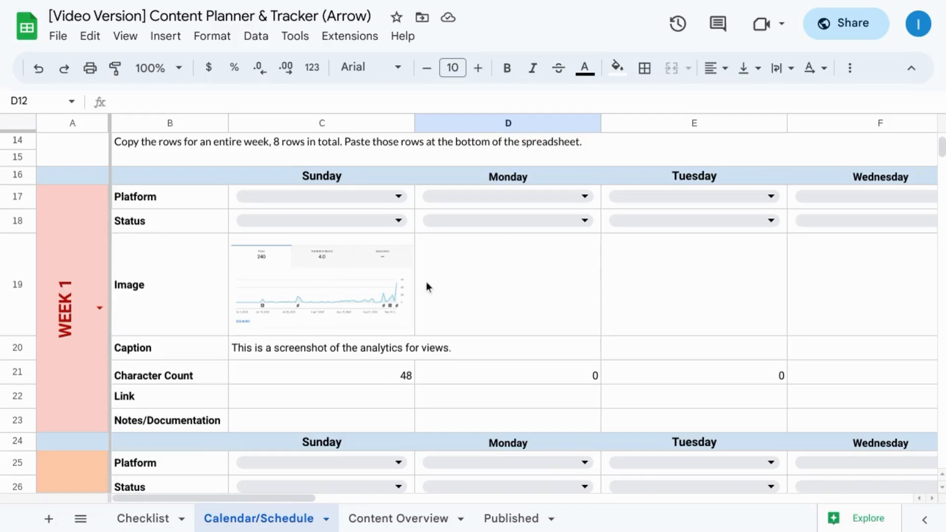
scroll(427, 287, down, 15)
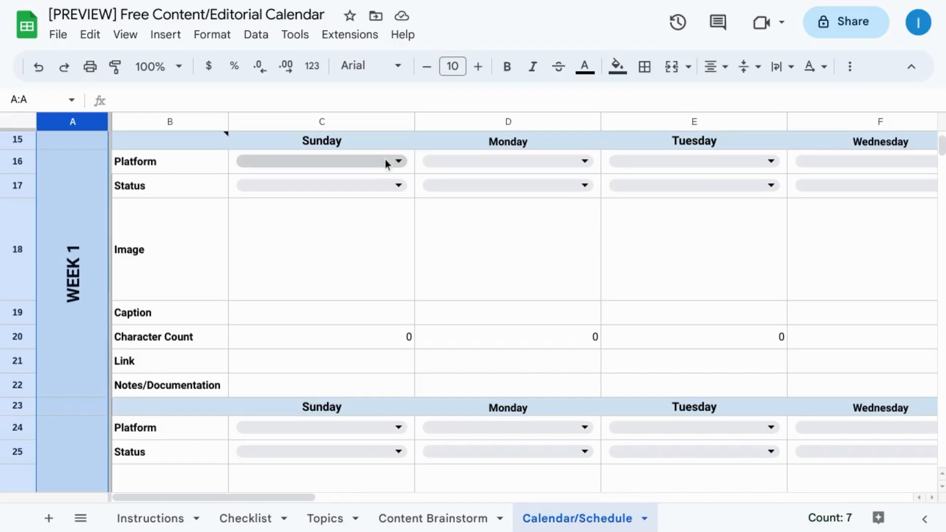
scroll(386, 164, down, 10)
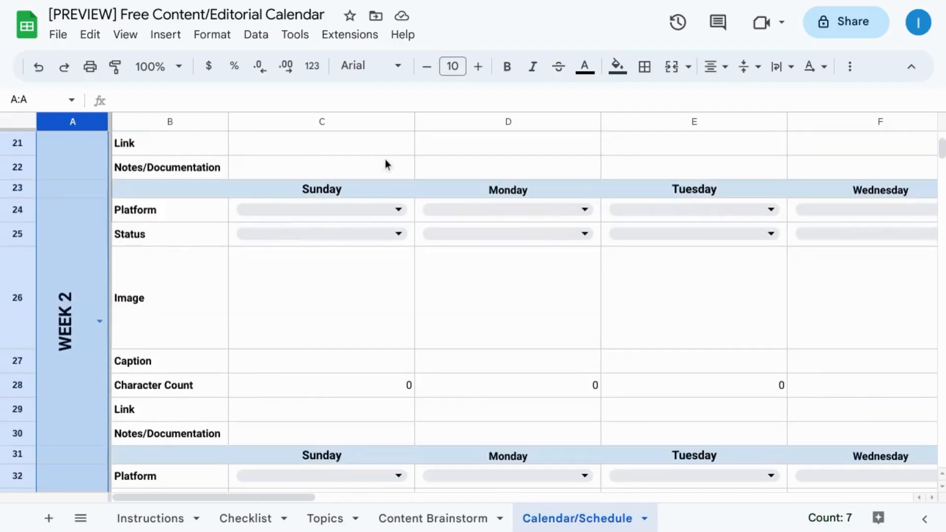